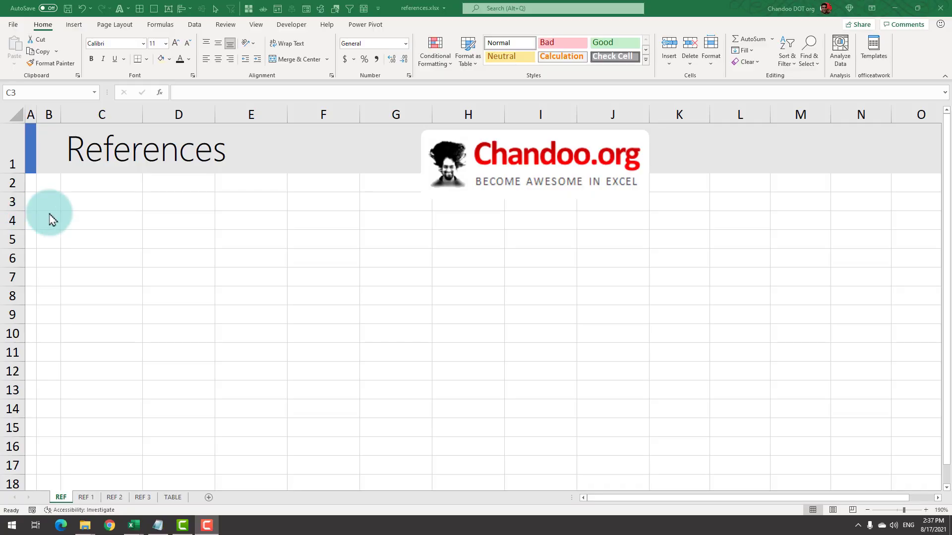
# Enter 100 in C3 and the formula =C3*2 in D3, showing 200.
pyautogui.click(115, 201)
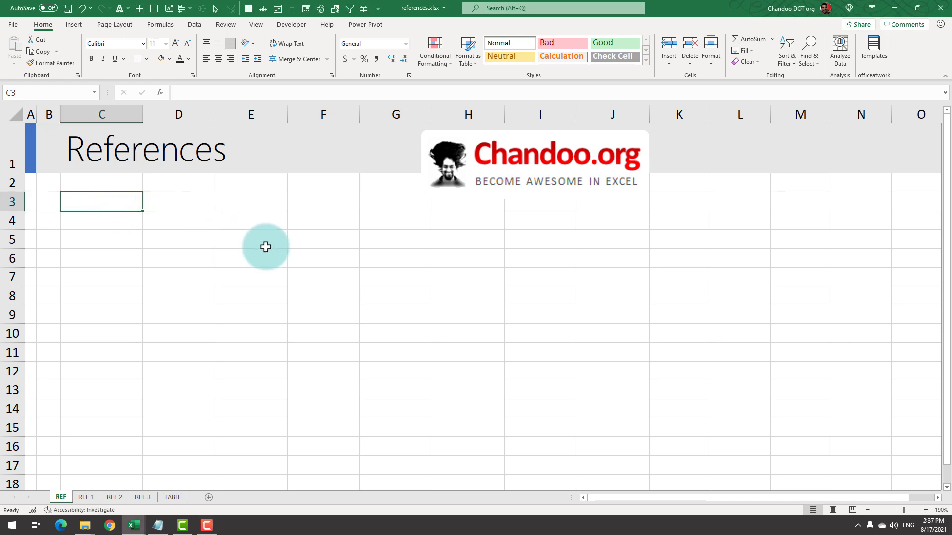
pyautogui.write('100')
pyautogui.press('Tab')
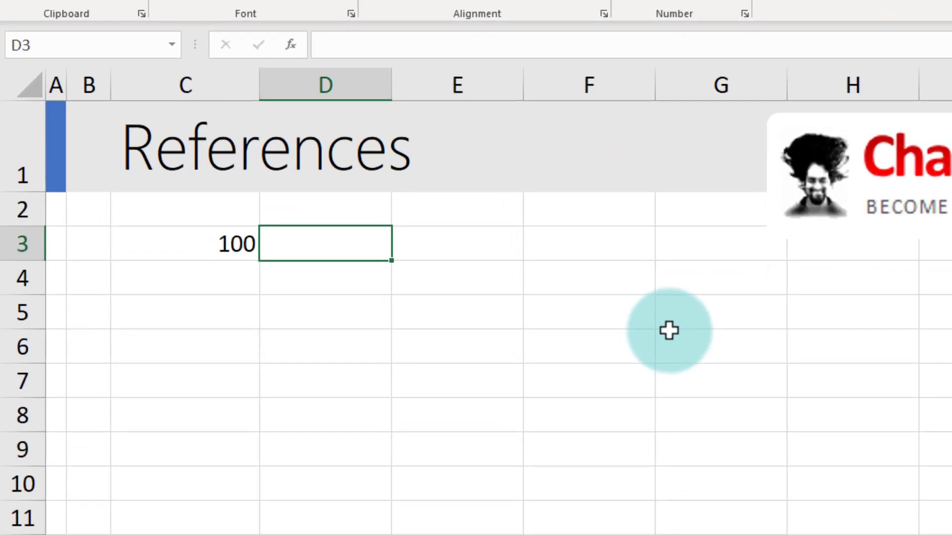
pyautogui.write('=')
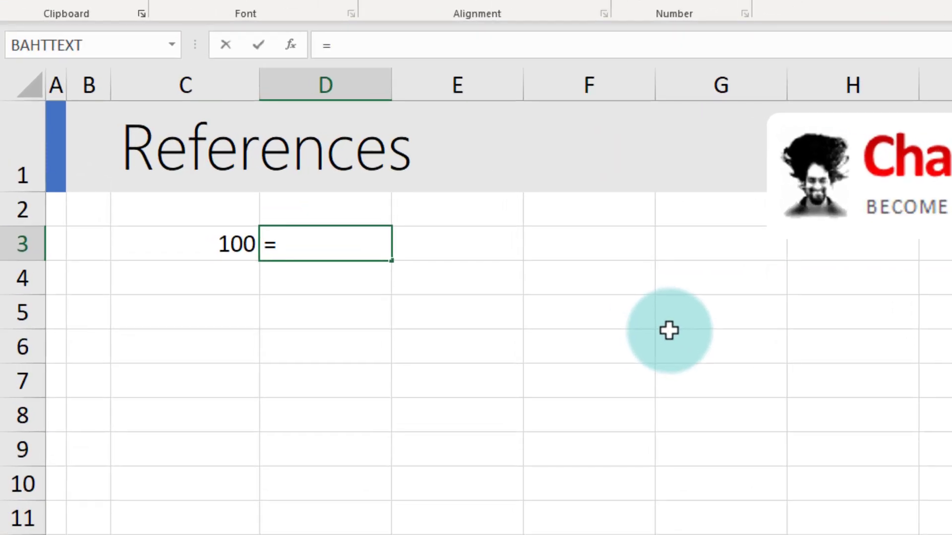
pyautogui.press('Left')
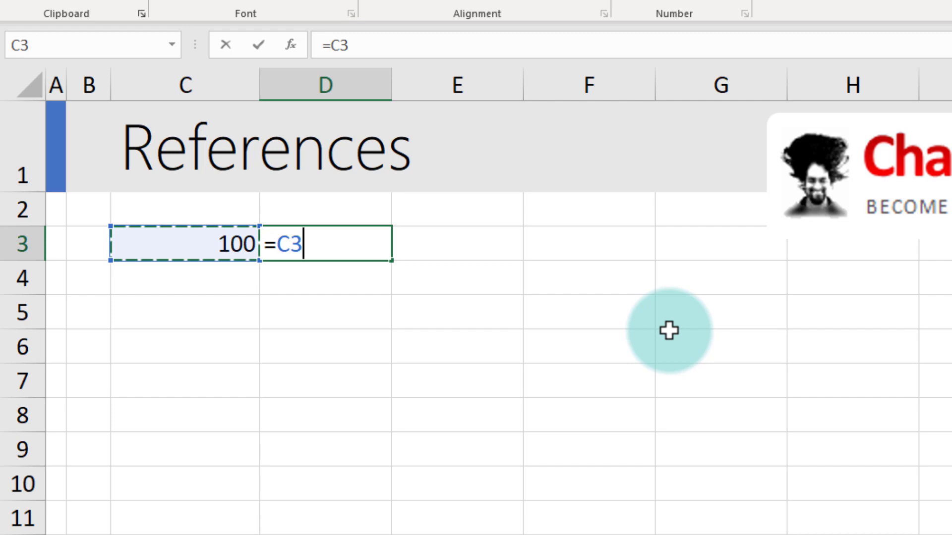
pyautogui.write('*')
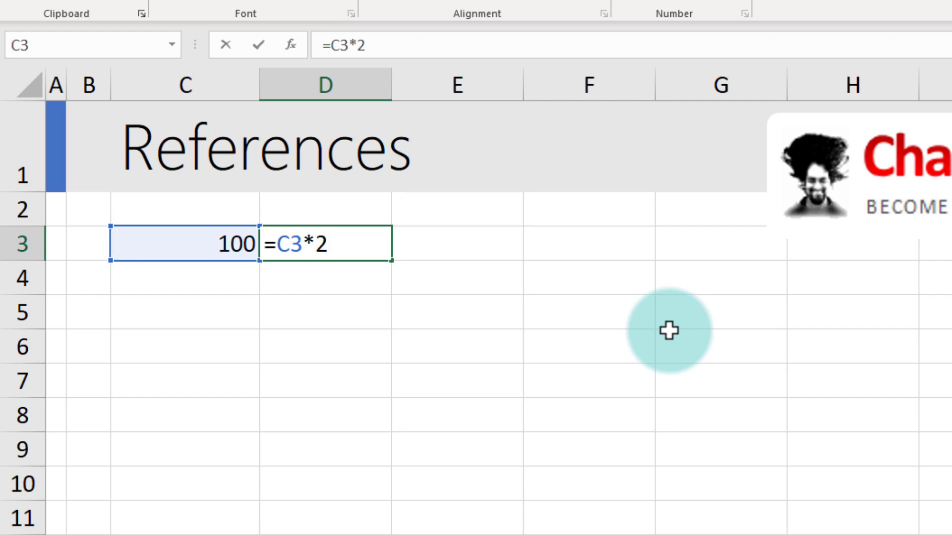
pyautogui.press('Return')
# Reopen D3's formula to check it, leaving it unchanged.
pyautogui.press('Up')
pyautogui.press('Right')
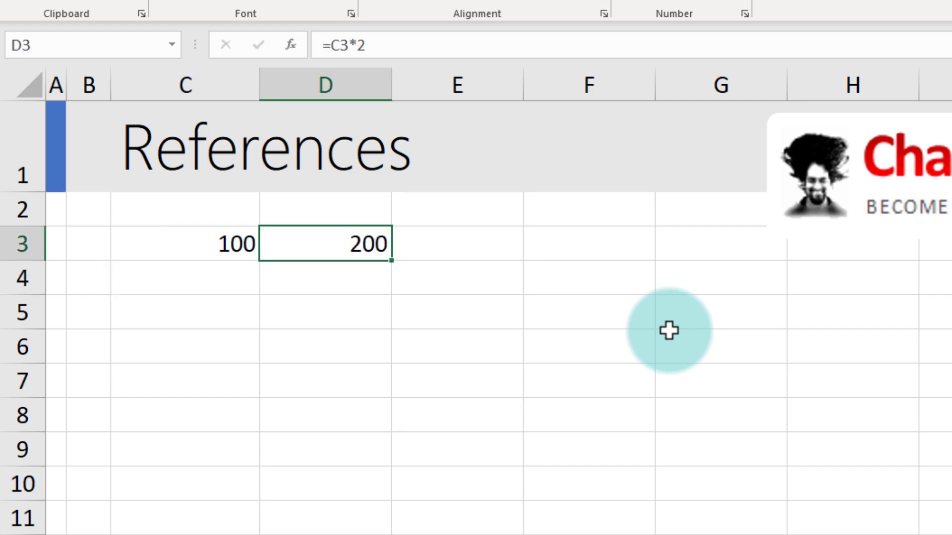
pyautogui.press('F2')
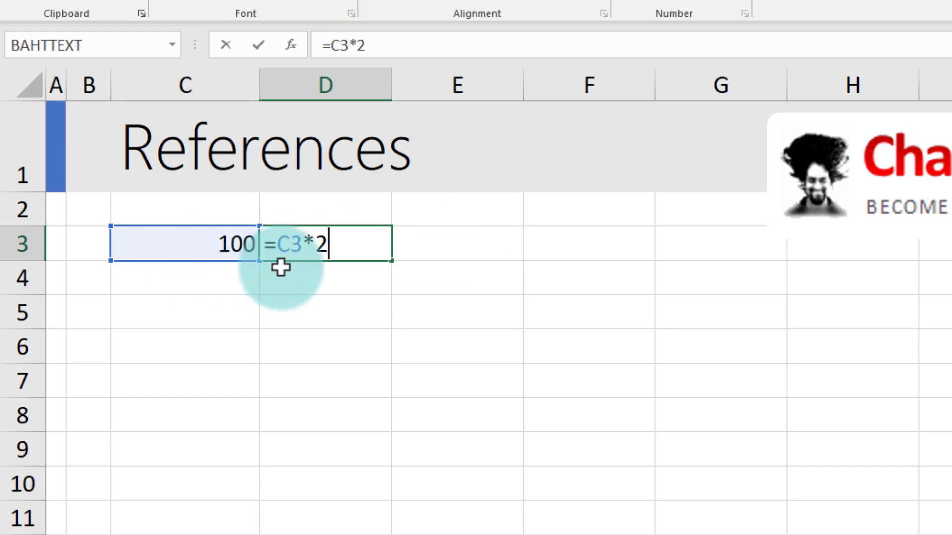
pyautogui.hotkey('ctrl', 'Return')
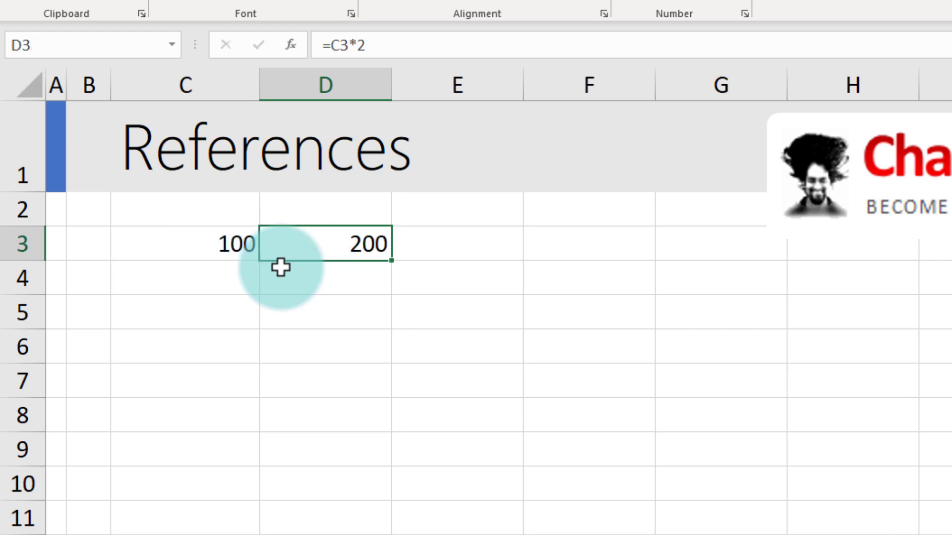
# Enter 300 in G6 and paste D3's formula into H6.
pyautogui.click(686, 346)
pyautogui.write('300')
pyautogui.press('Return')
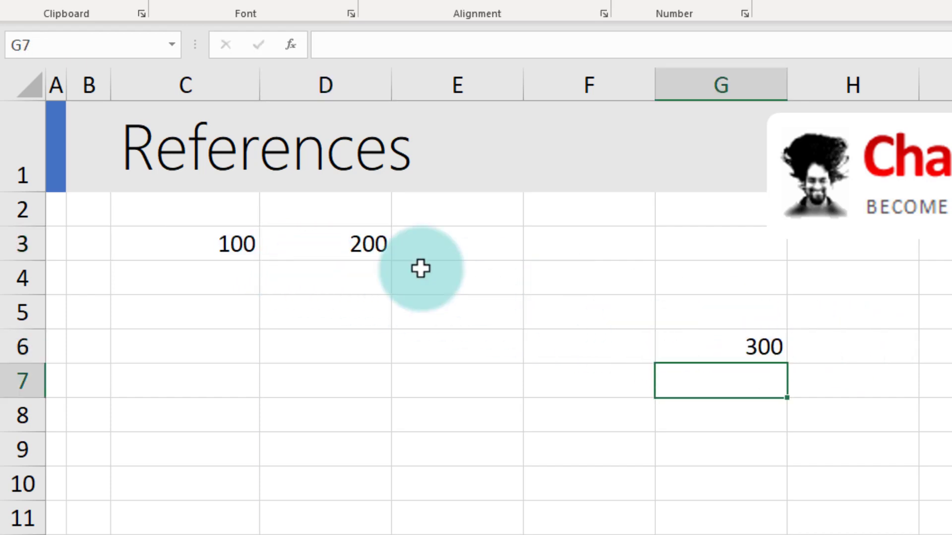
pyautogui.click(342, 253)
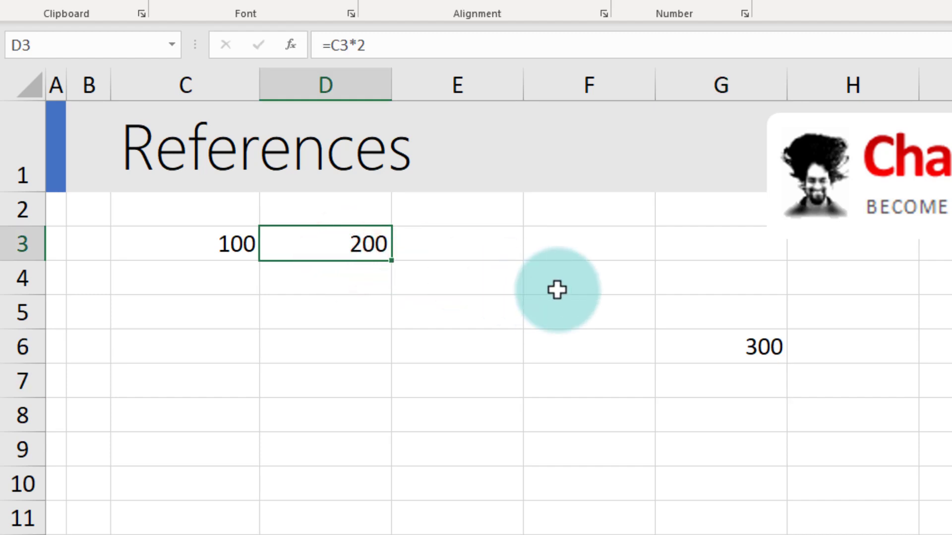
pyautogui.hotkey('ctrl', 'c')
pyautogui.click(846, 347)
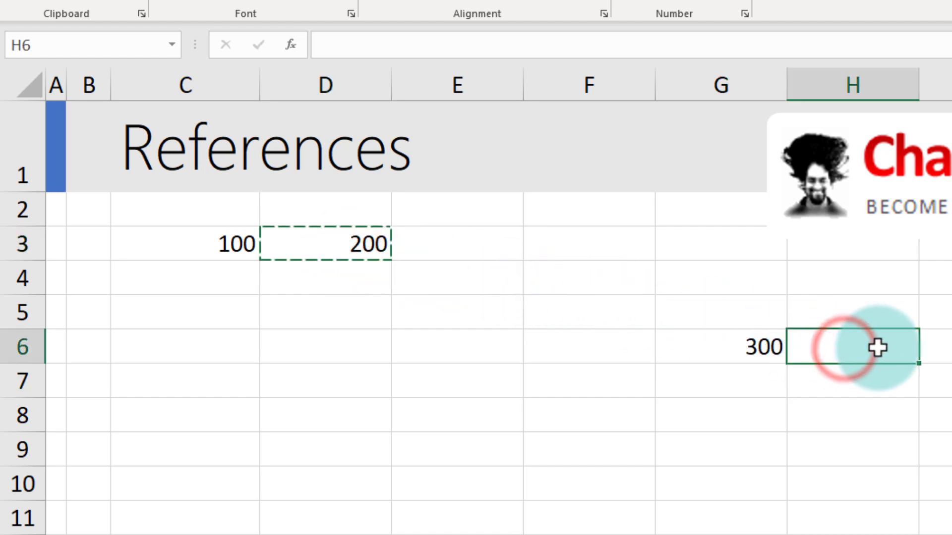
pyautogui.hotkey('ctrl', 'v')
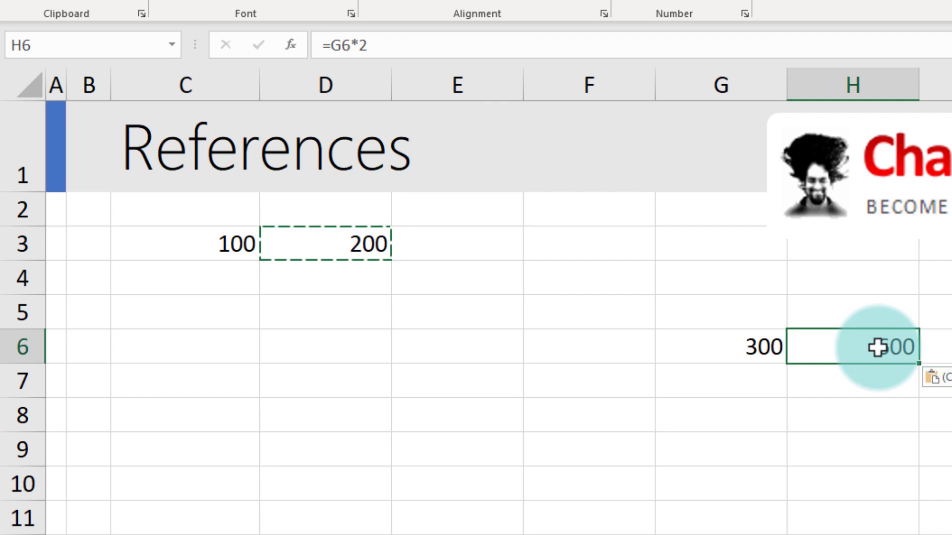
# Inspect H6's adjusted formula =G6*2, then open D3's formula for comparison.
pyautogui.doubleClick(878, 348)
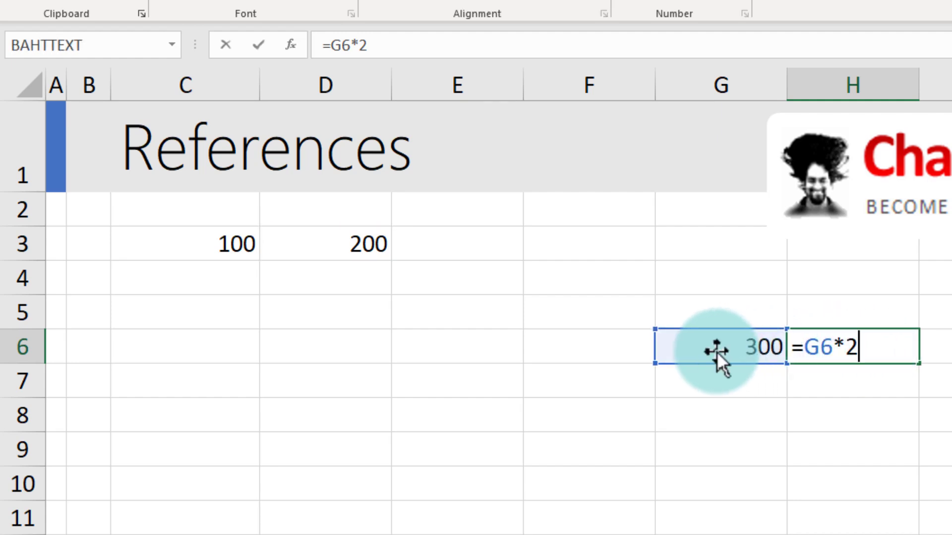
pyautogui.press('Escape')
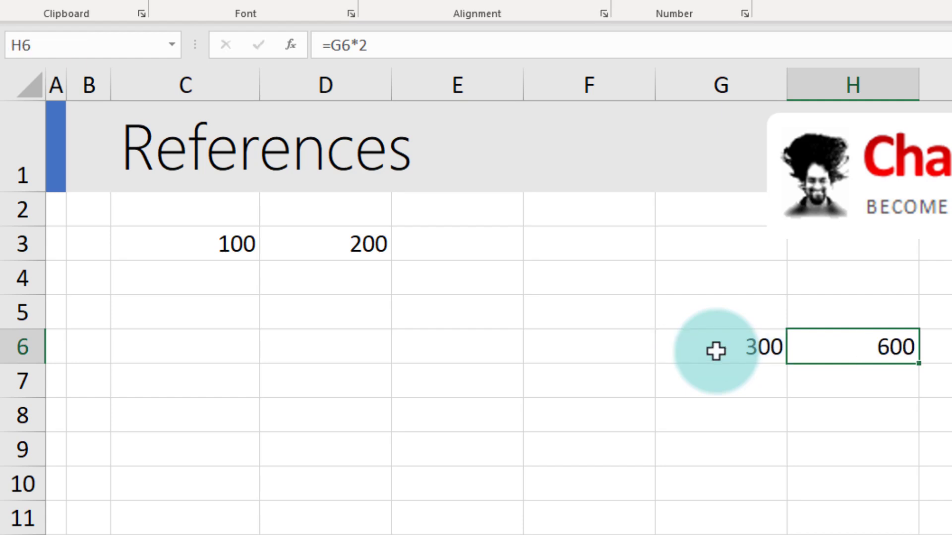
pyautogui.click(359, 249)
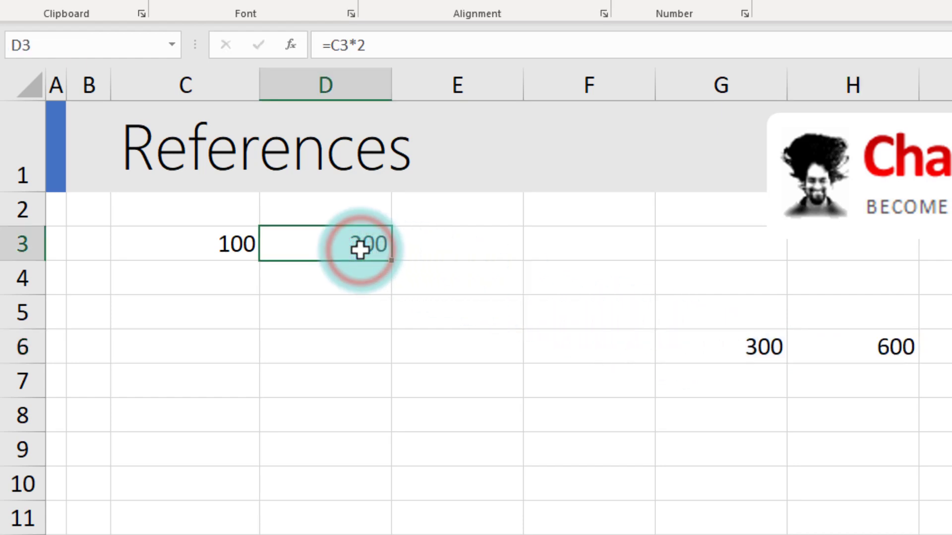
pyautogui.doubleClick(360, 250)
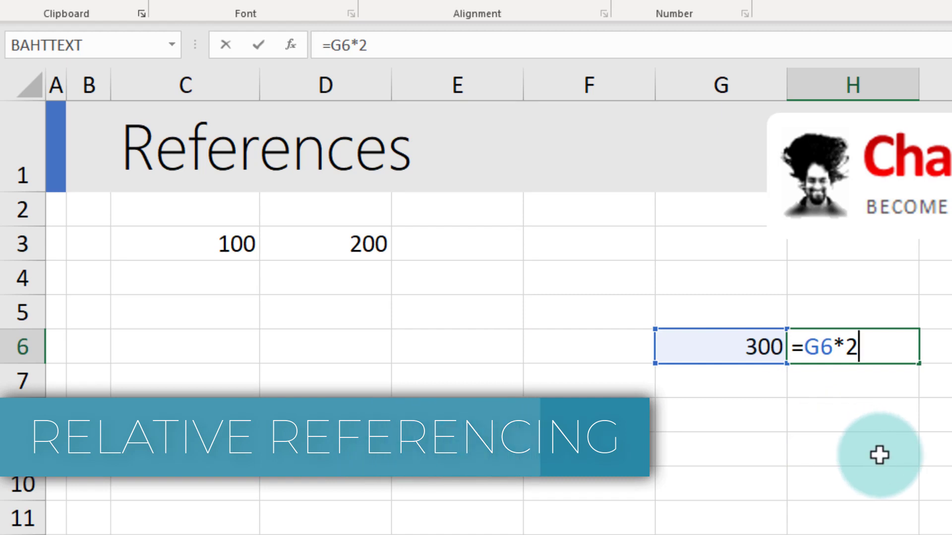
# Anchor D3's formula as the absolute reference =$C$3*2.
pyautogui.hotkey('ctrl', 'Return')
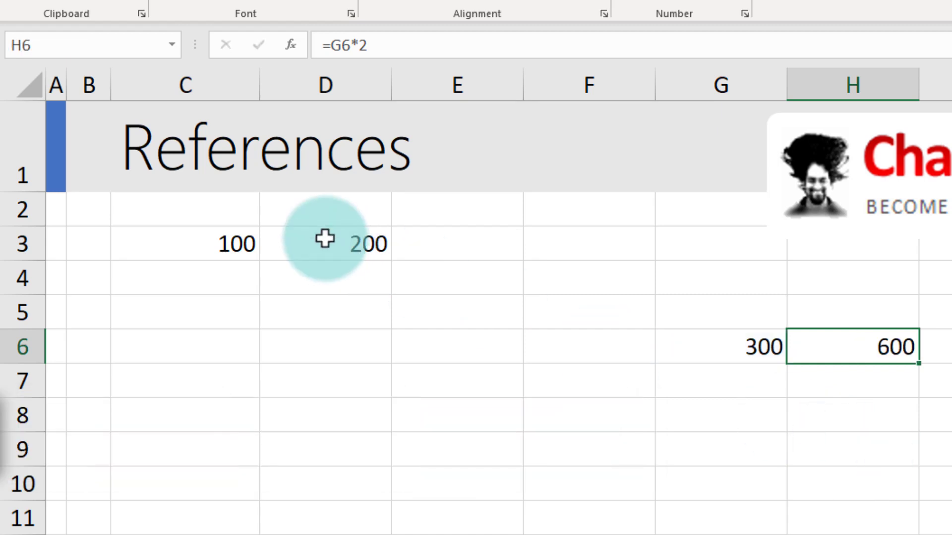
pyautogui.click(324, 239)
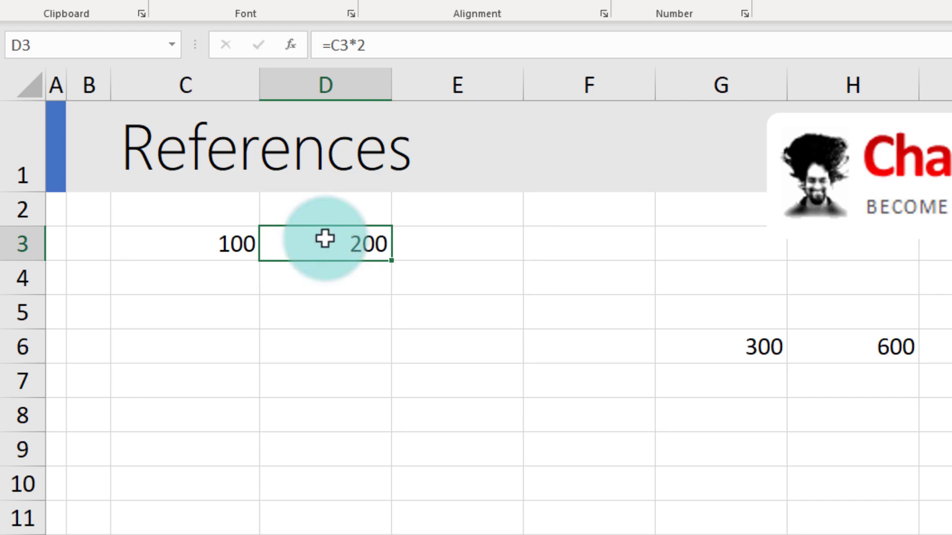
pyautogui.press('F2')
pyautogui.click(280, 239)
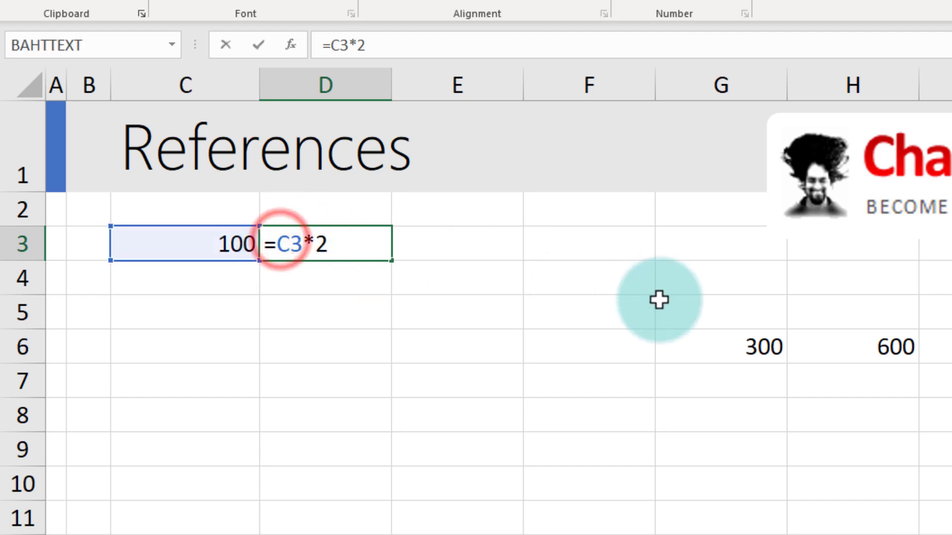
pyautogui.write('$')
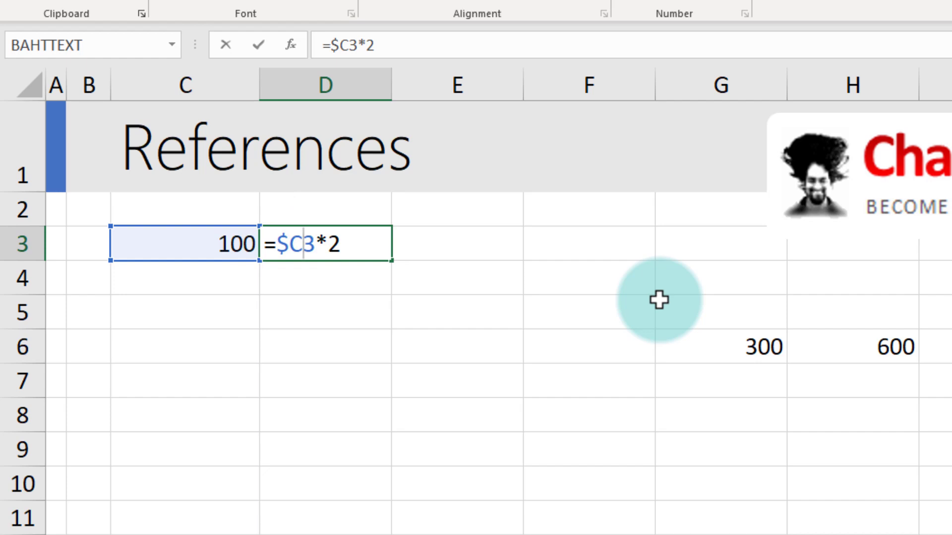
pyautogui.press('Right')
pyautogui.write('$')
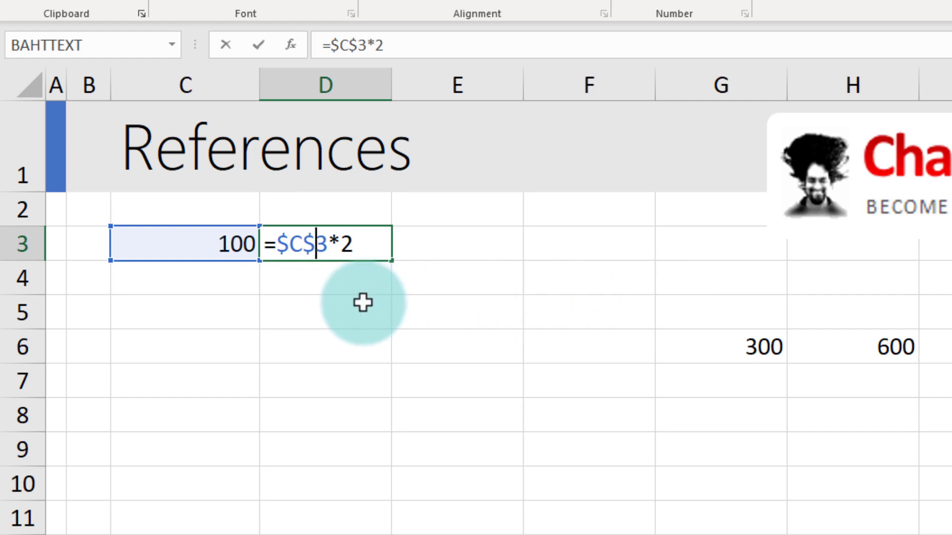
pyautogui.press('Return')
# Copy the anchored D3 formula into H6 and inspect its $C$3 reference.
pyautogui.click(355, 244)
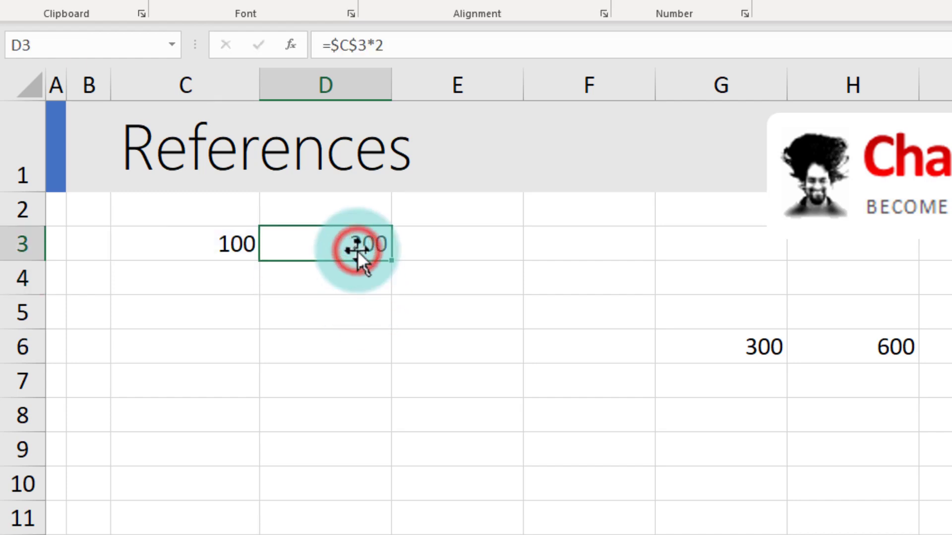
pyautogui.hotkey('ctrl', 'c')
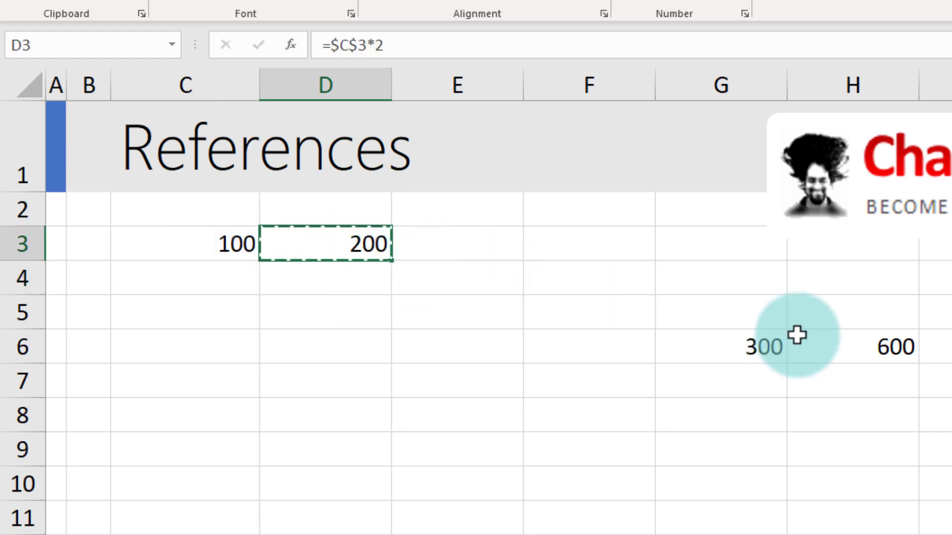
pyautogui.click(859, 349)
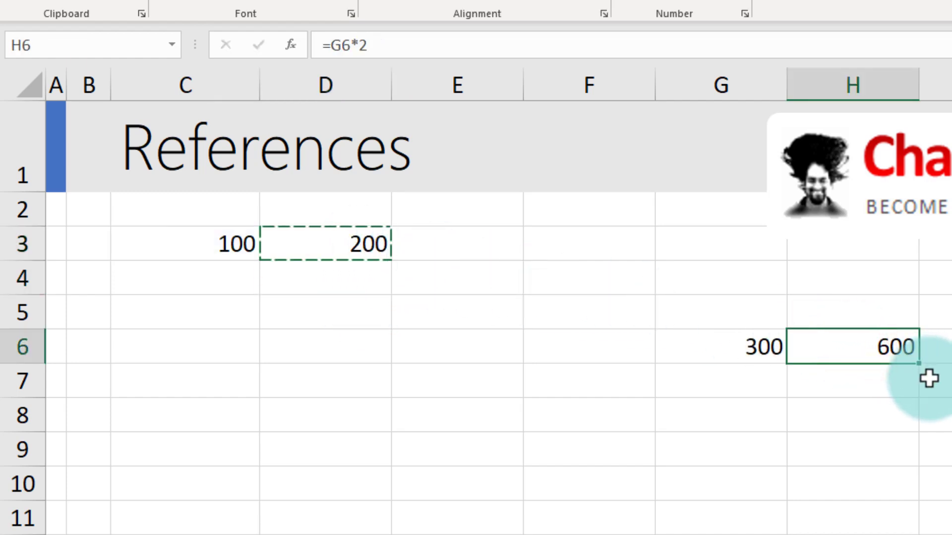
pyautogui.hotkey('ctrl', 'v')
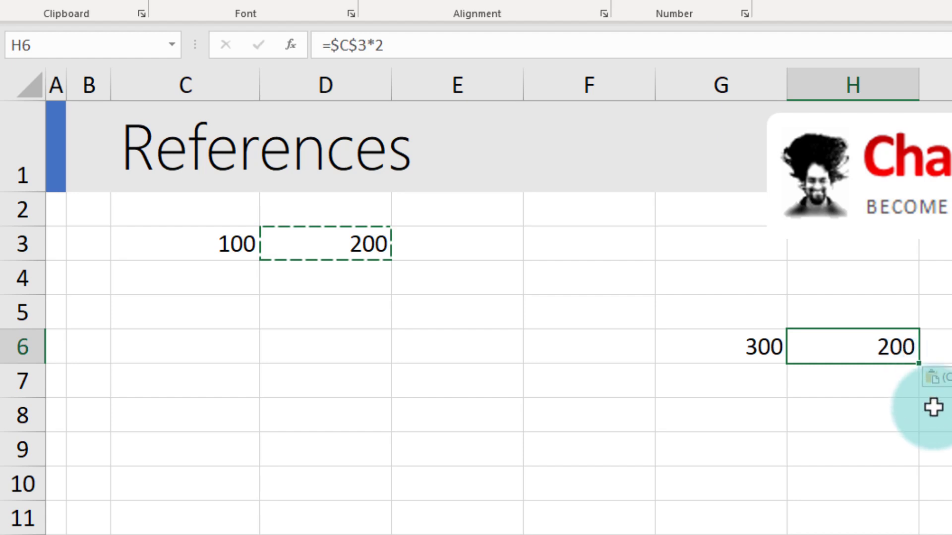
pyautogui.doubleClick(871, 364)
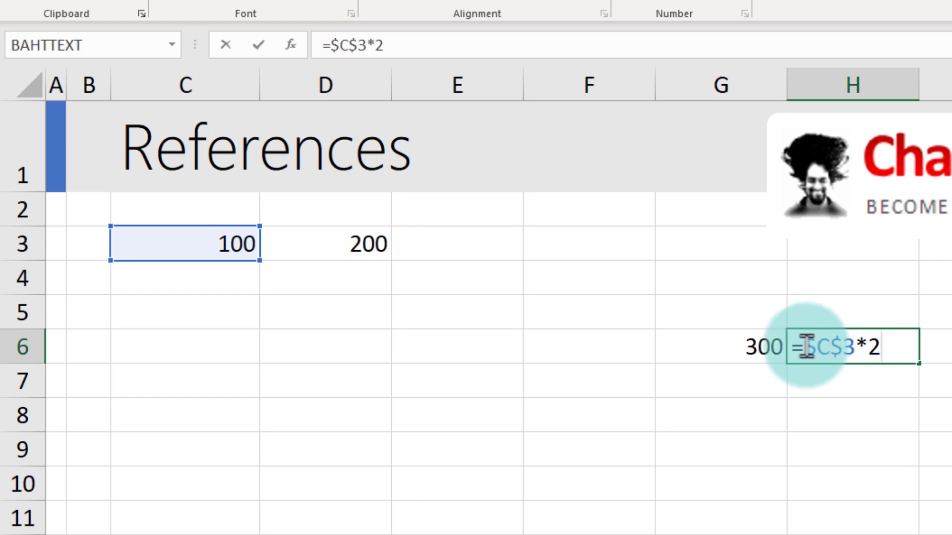
pyautogui.moveTo(807, 346); pyautogui.dragTo(853, 344)
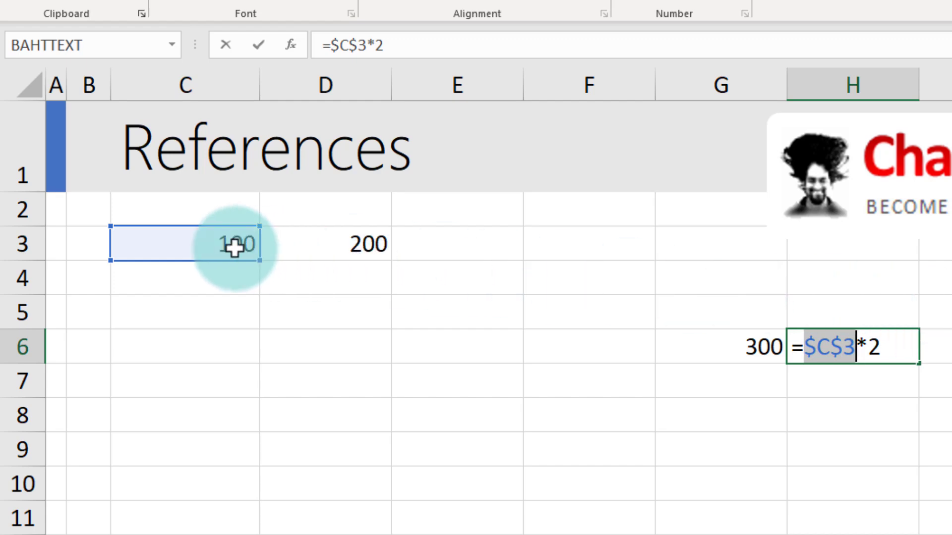
# On the REF 1 tracker, review booked 29, cancellations 6 and walk-ins 3, then select D12.
pyautogui.hotkey('ctrl', 'Return')
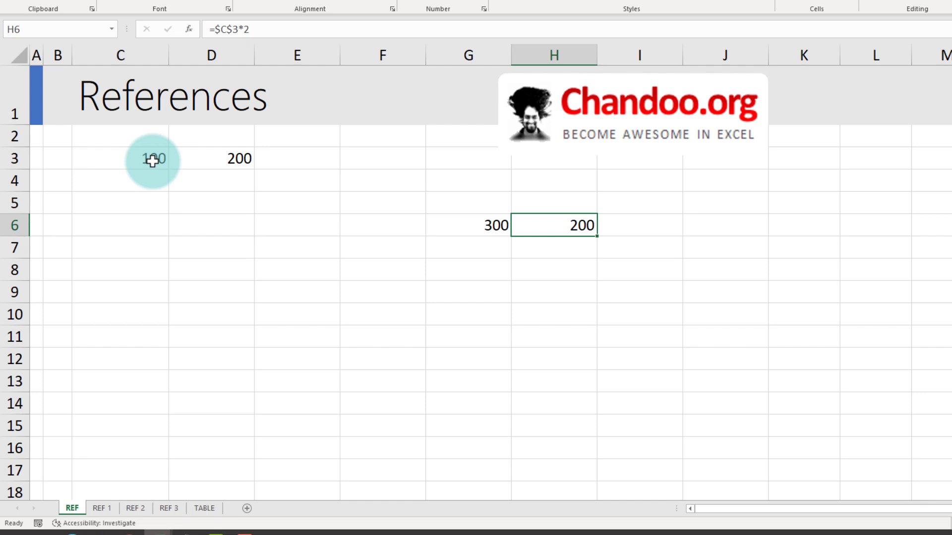
pyautogui.click(99, 508)
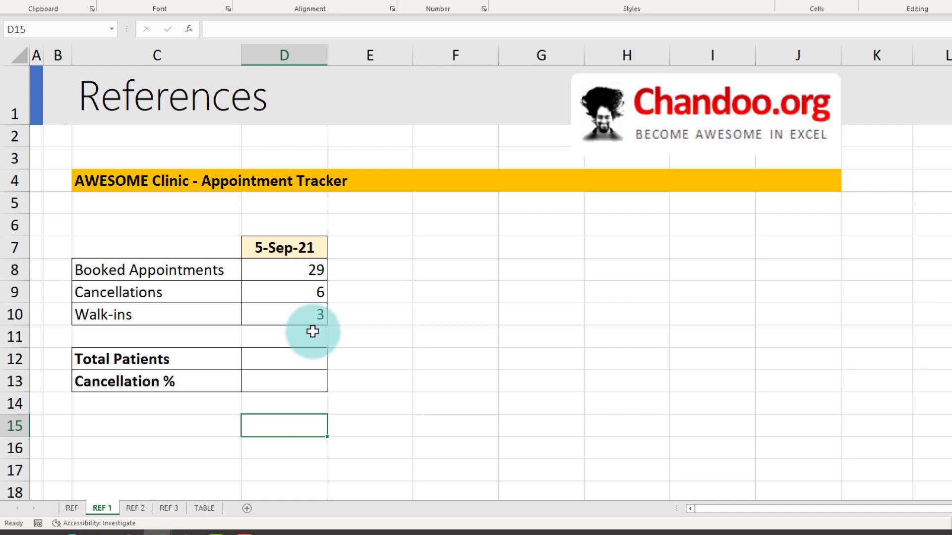
pyautogui.click(312, 269)
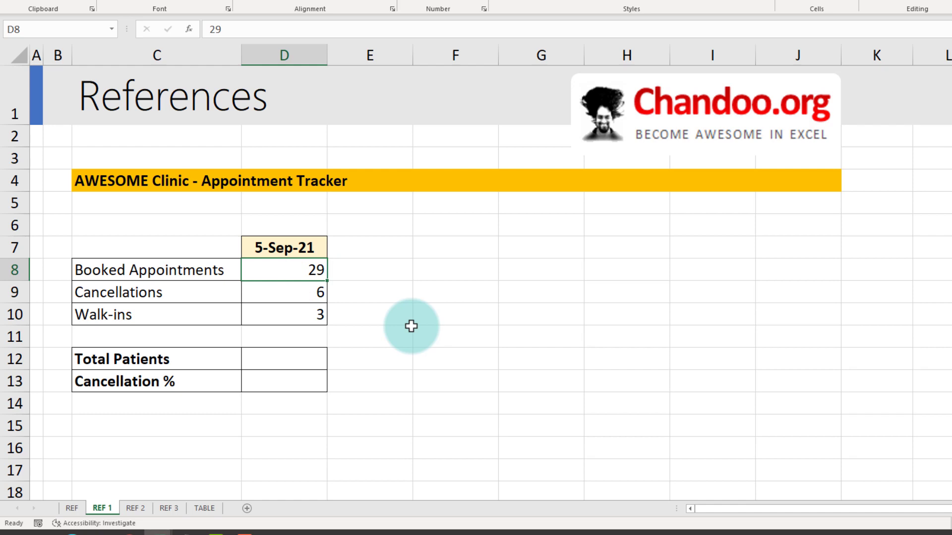
pyautogui.click(307, 292)
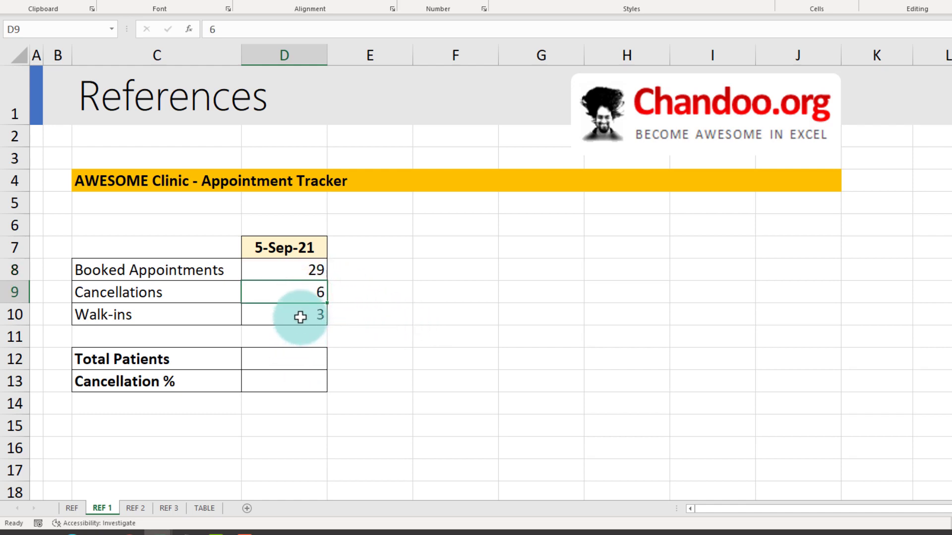
pyautogui.click(301, 316)
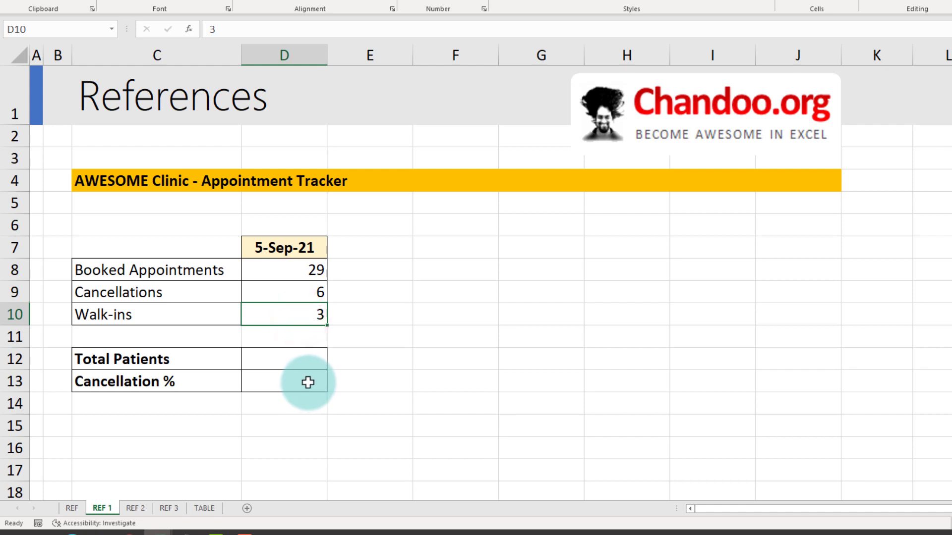
pyautogui.click(313, 361)
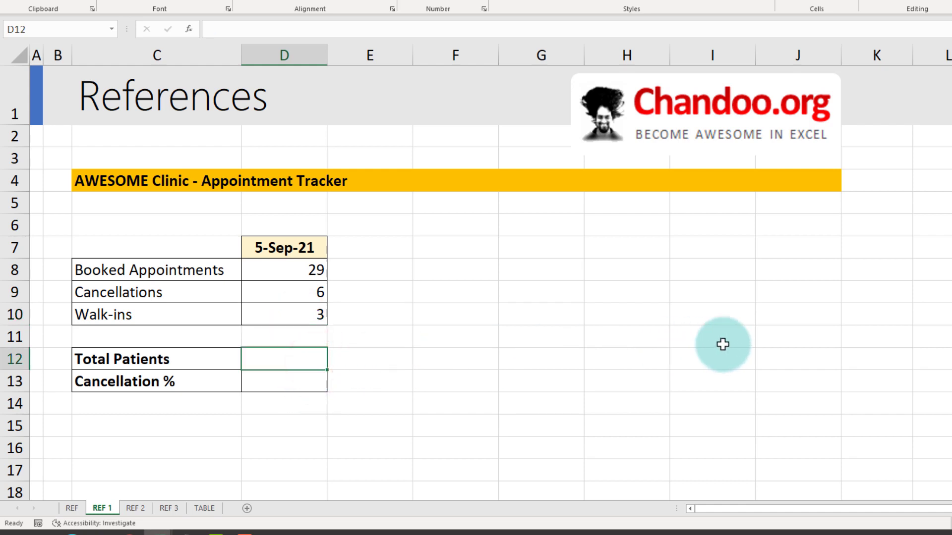
# Enter Total Patients as =D8+D10-D9 in D12, giving 26.
pyautogui.click(305, 270)
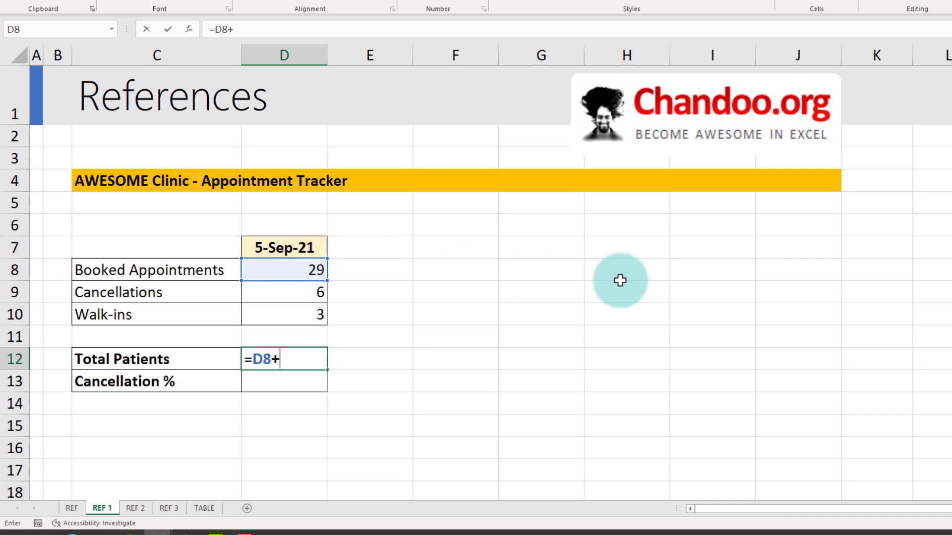
pyautogui.write('+')
pyautogui.click(304, 315)
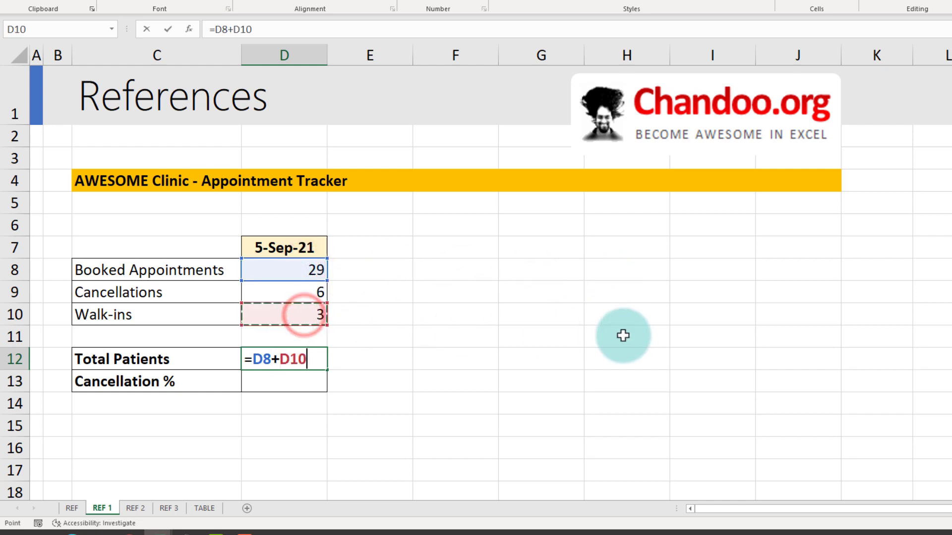
pyautogui.write('-')
pyautogui.click(284, 293)
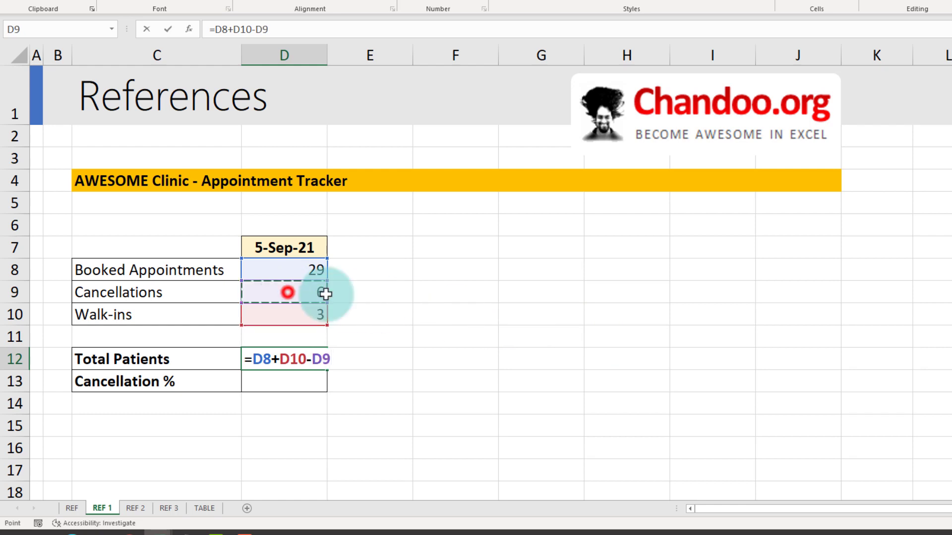
pyautogui.press('Return')
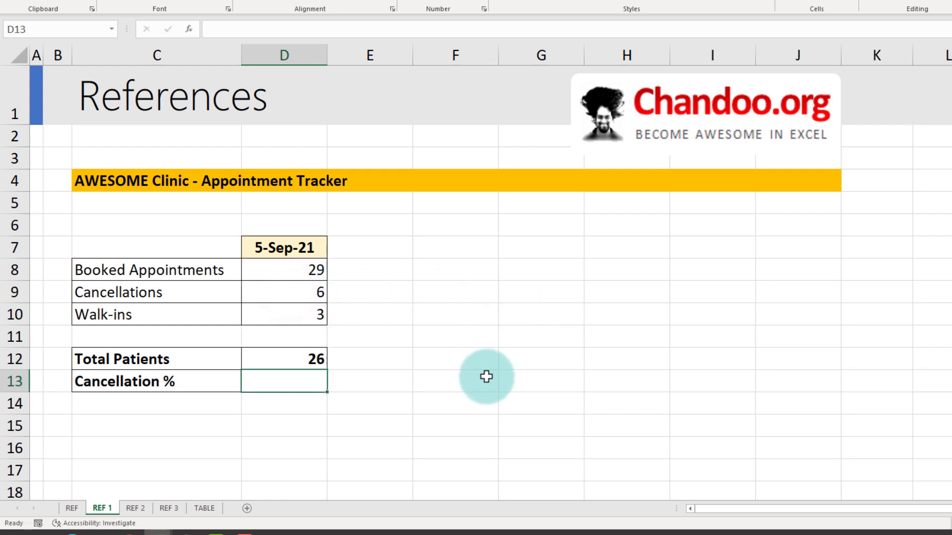
# Enter Cancellation % as =D9/D8 in D13 (21%) and recheck D12's formula.
pyautogui.write('=')
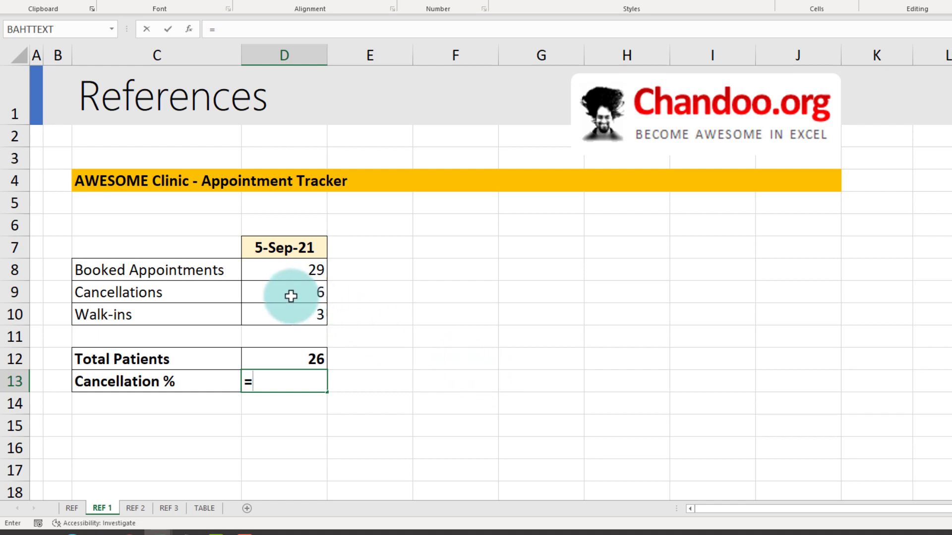
pyautogui.click(291, 295)
pyautogui.write('/')
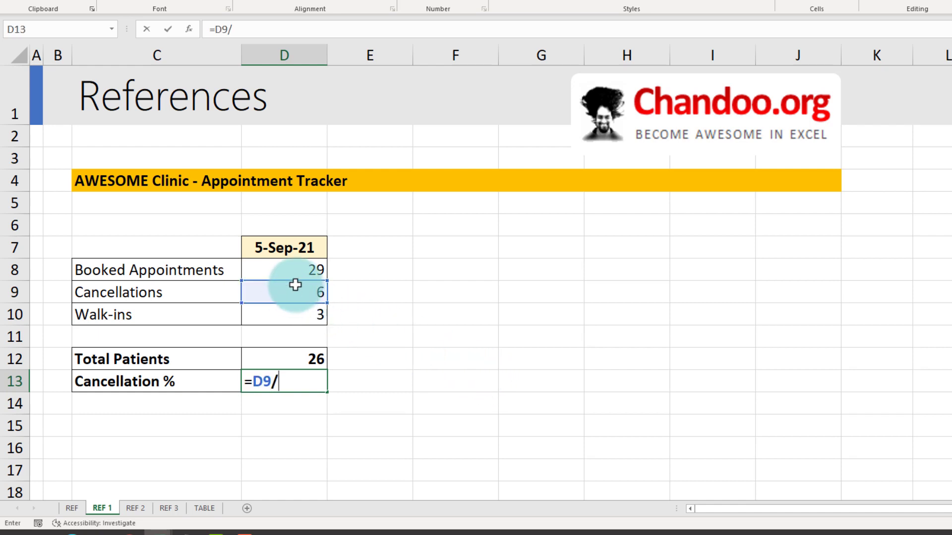
pyautogui.click(300, 270)
pyautogui.press('Return')
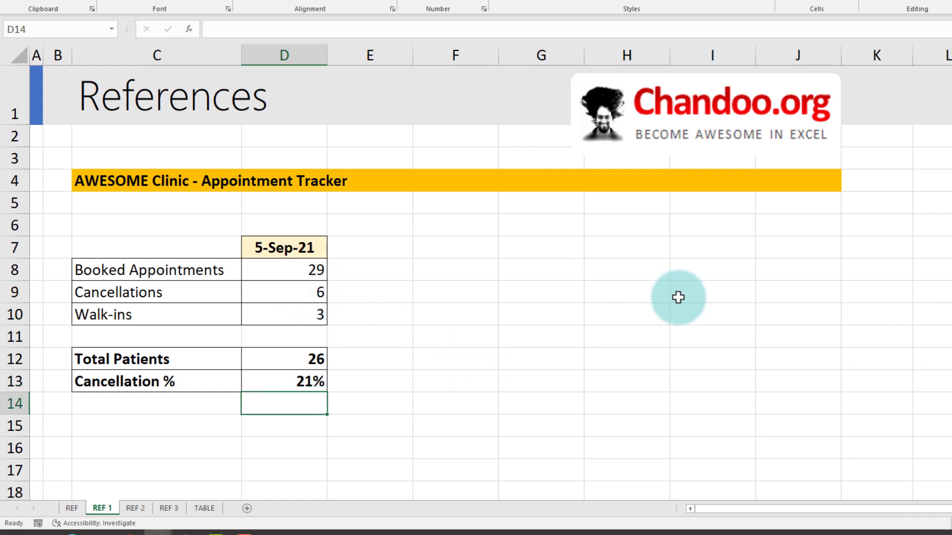
pyautogui.click(312, 359)
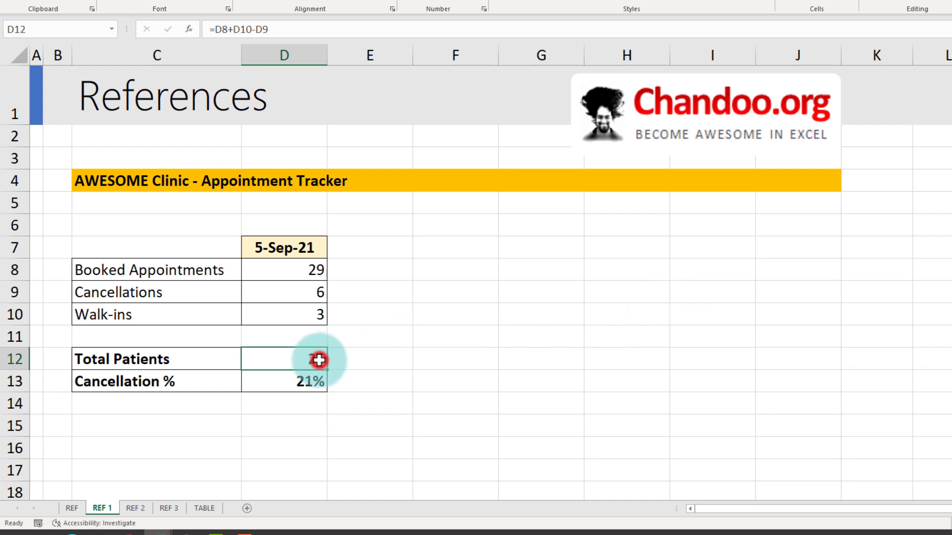
pyautogui.doubleClick(314, 360)
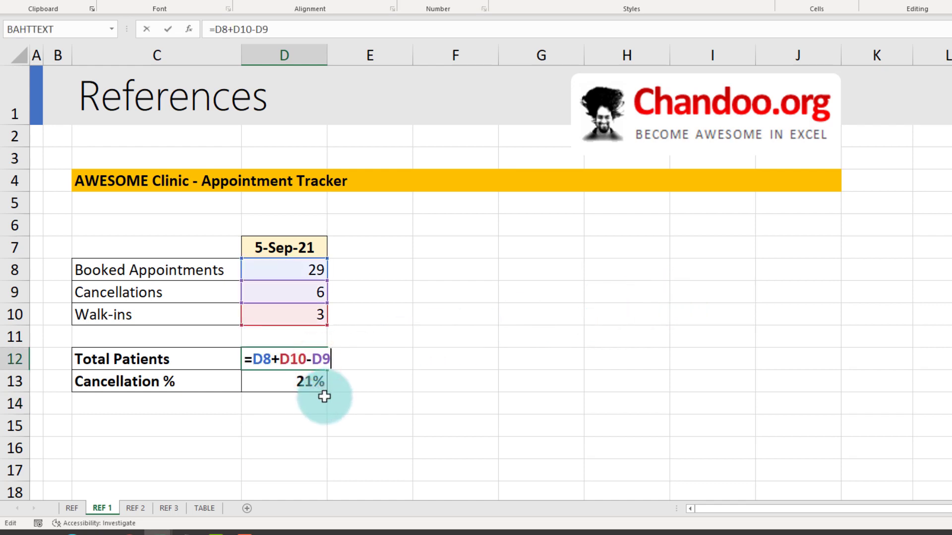
pyautogui.press('Escape')
# Copy the D12:D13 formulas across E12:J13 for 6-Sep-21 to 11-Sep-21.
pyautogui.moveTo(368, 241); pyautogui.dragTo(816, 319)
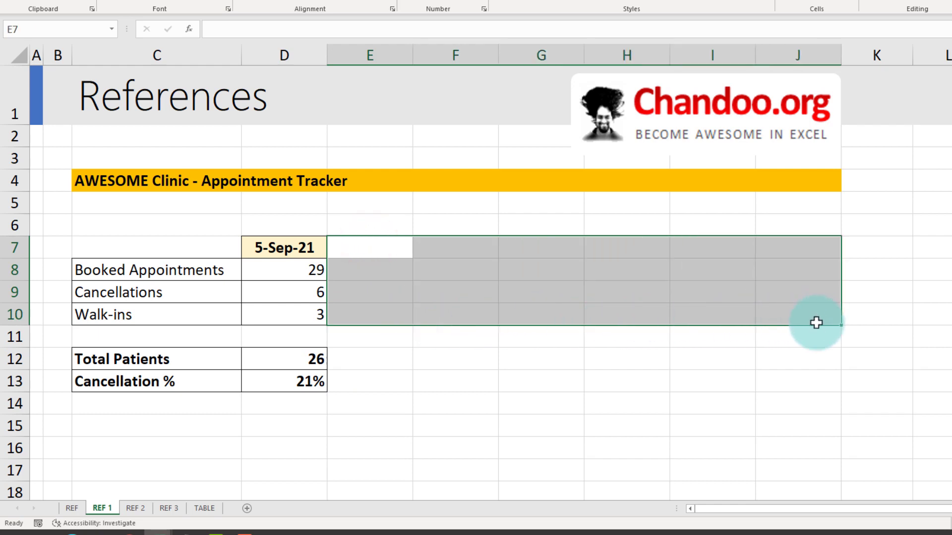
pyautogui.click(798, 420)
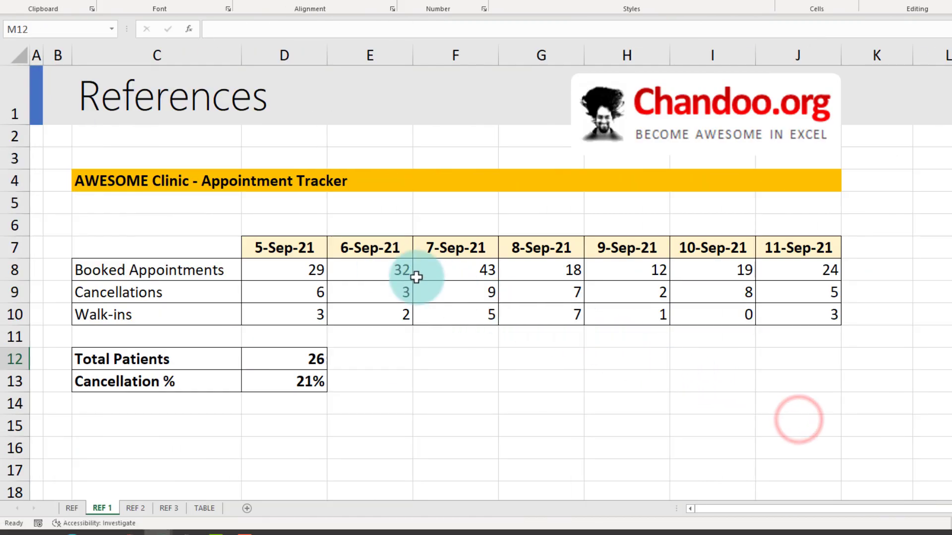
pyautogui.moveTo(379, 266); pyautogui.dragTo(791, 312)
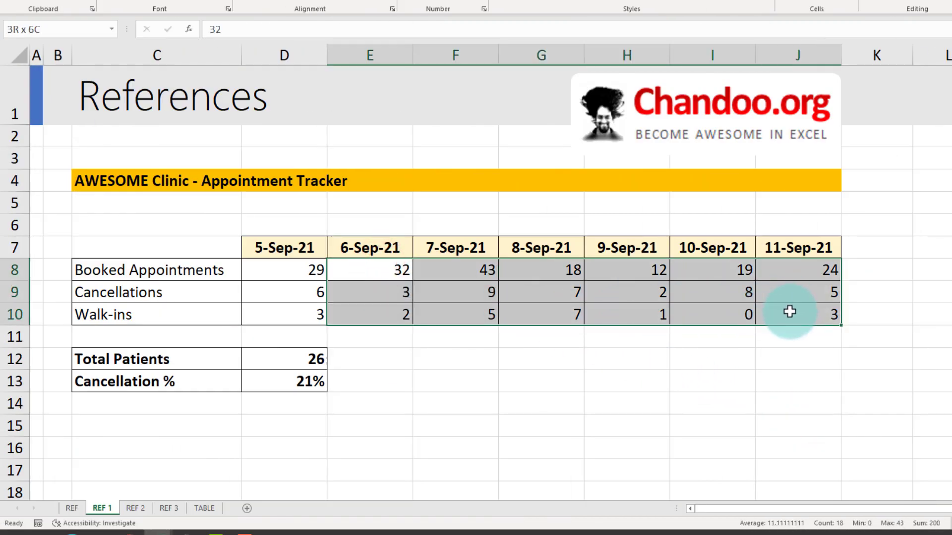
pyautogui.moveTo(299, 358); pyautogui.dragTo(305, 384)
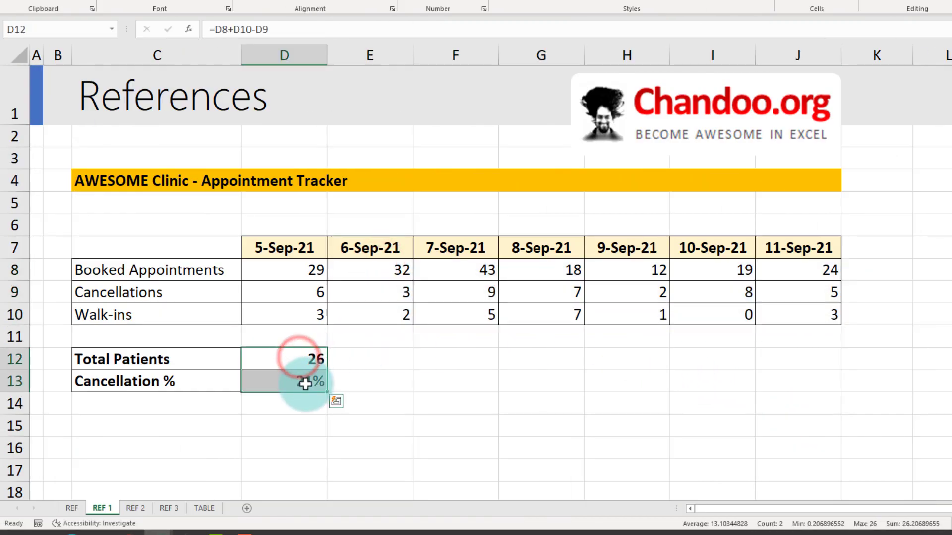
pyautogui.hotkey('ctrl', 'c')
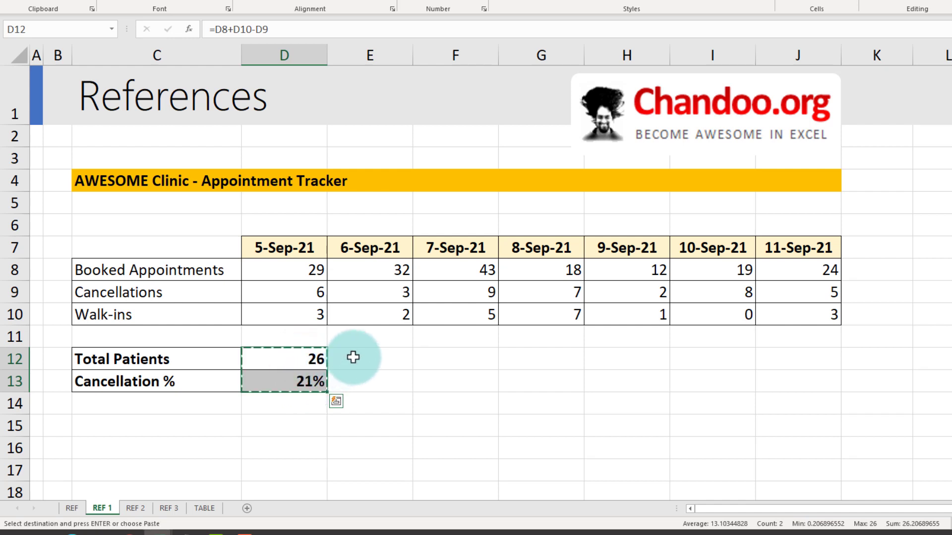
pyautogui.moveTo(353, 358); pyautogui.dragTo(844, 381)
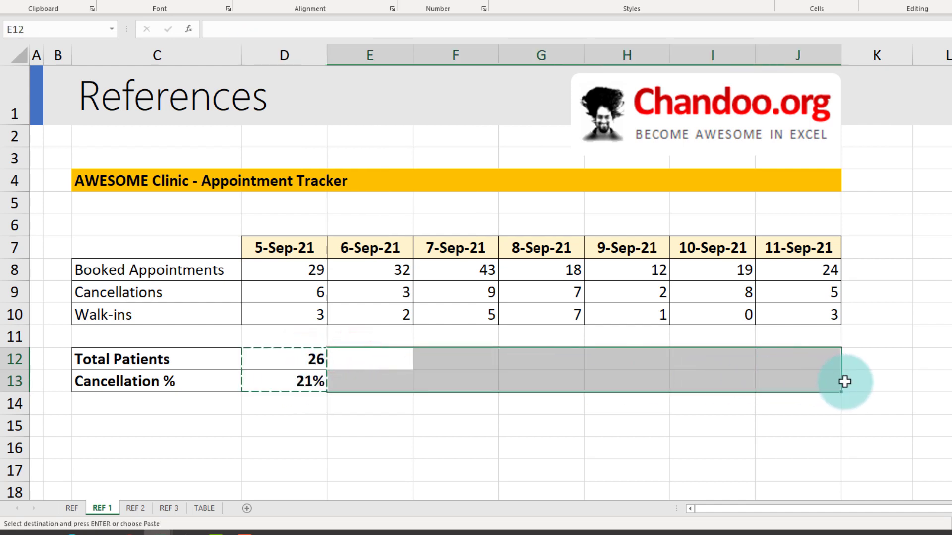
pyautogui.hotkey('ctrl', 'v')
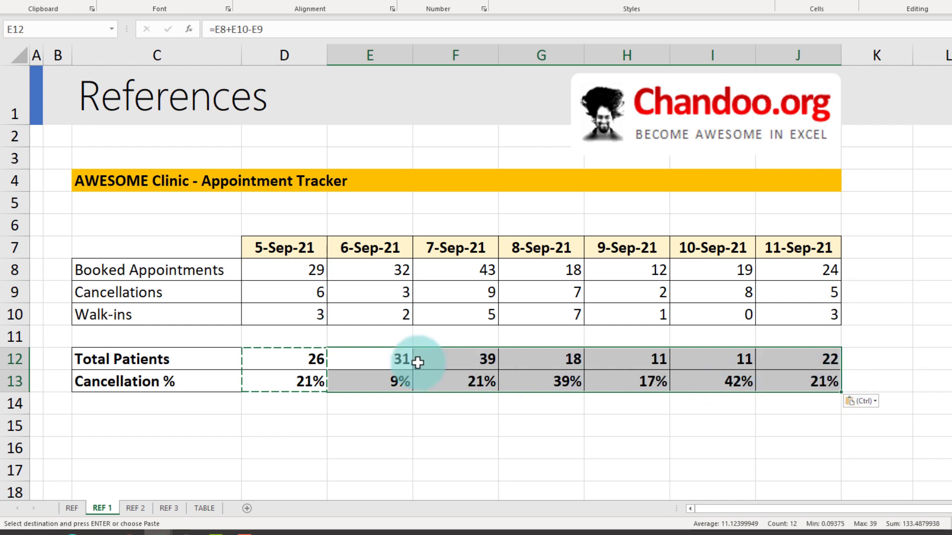
# Check the adjusted totals in E12 to I12 and the E13:J13 percentages.
pyautogui.click(384, 362)
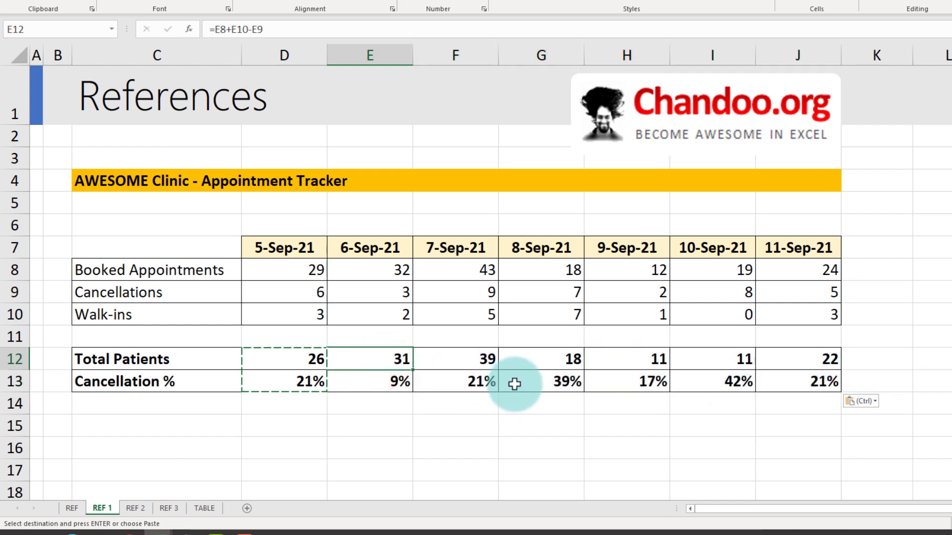
pyautogui.press('F2')
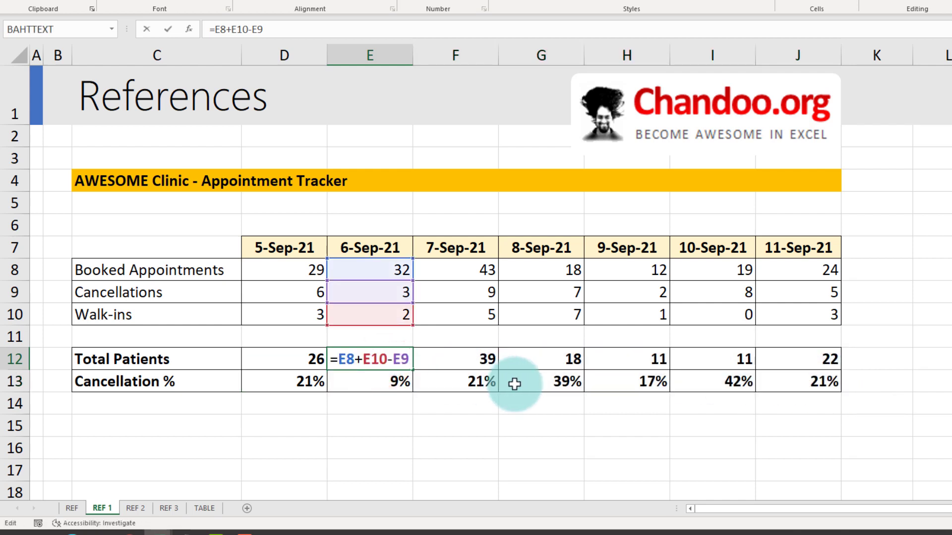
pyautogui.press('Escape')
pyautogui.click(459, 360)
pyautogui.click(569, 359)
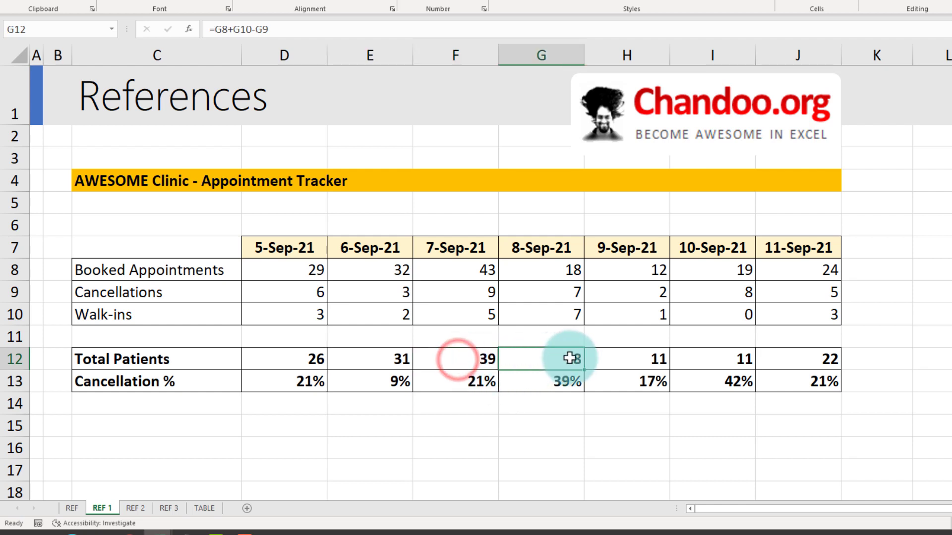
pyautogui.click(660, 358)
pyautogui.click(717, 351)
pyautogui.moveTo(362, 382); pyautogui.dragTo(788, 384)
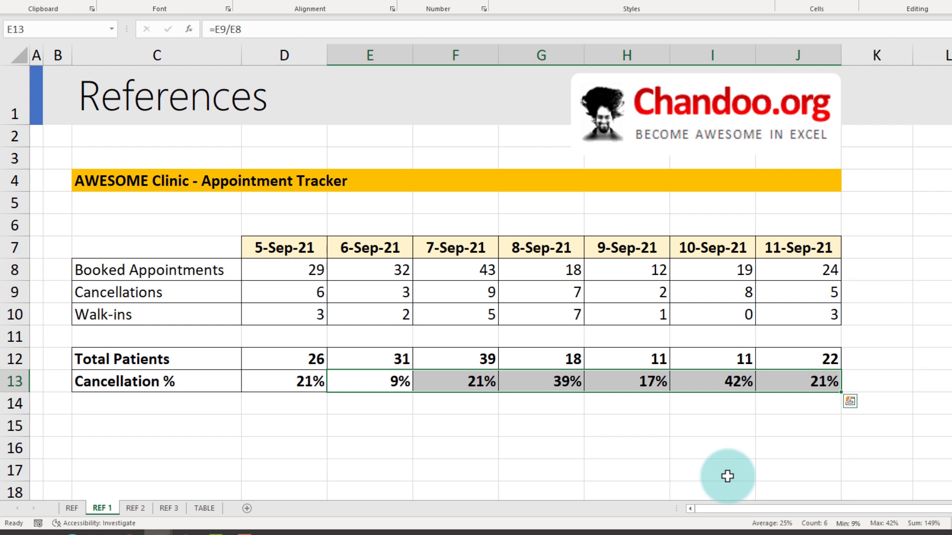
pyautogui.moveTo(304, 356); pyautogui.dragTo(305, 379)
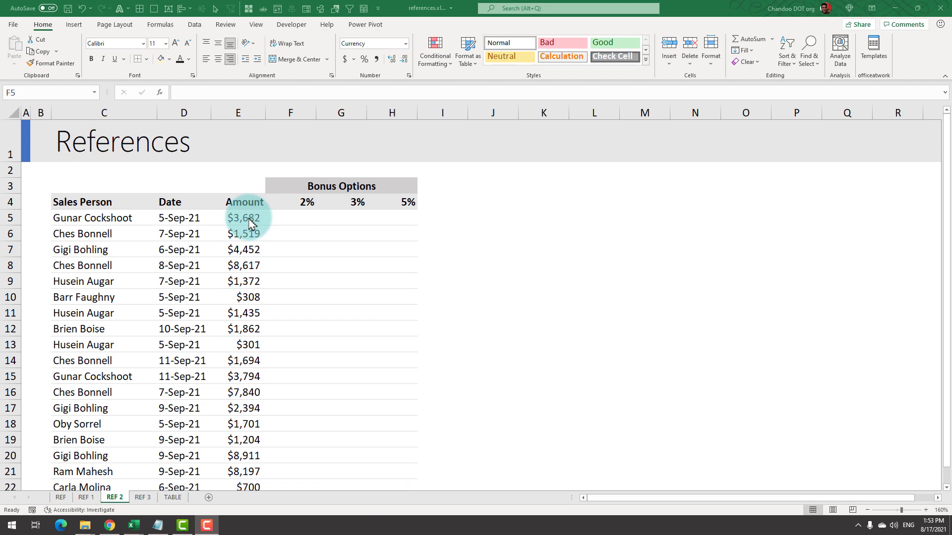
# Enter the bonus formula =E5*F4 in F5 on REF 2, giving $74.
pyautogui.click(248, 218)
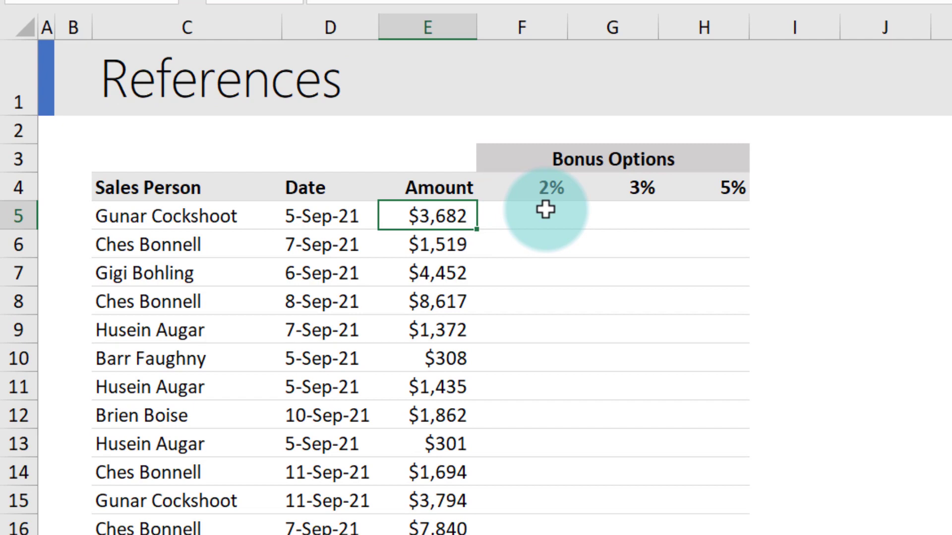
pyautogui.click(546, 210)
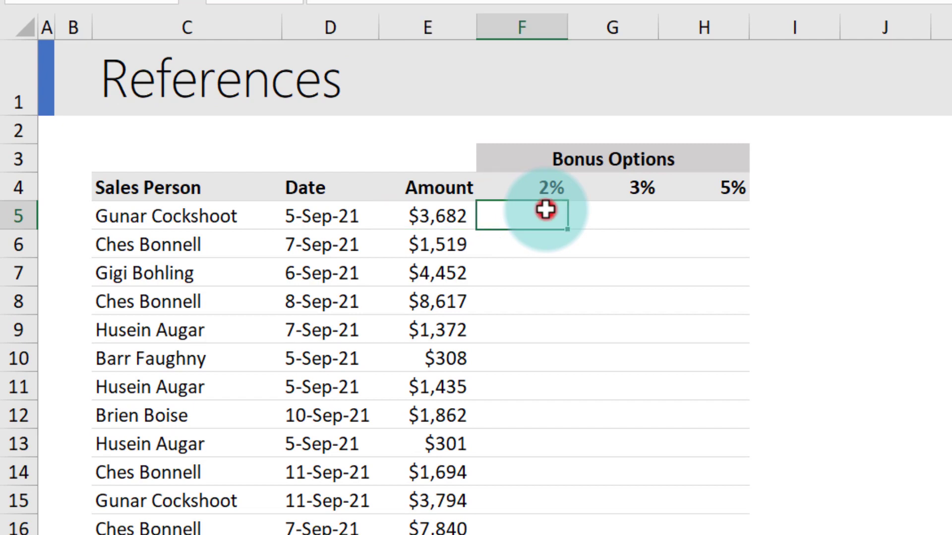
pyautogui.click(639, 212)
pyautogui.click(724, 207)
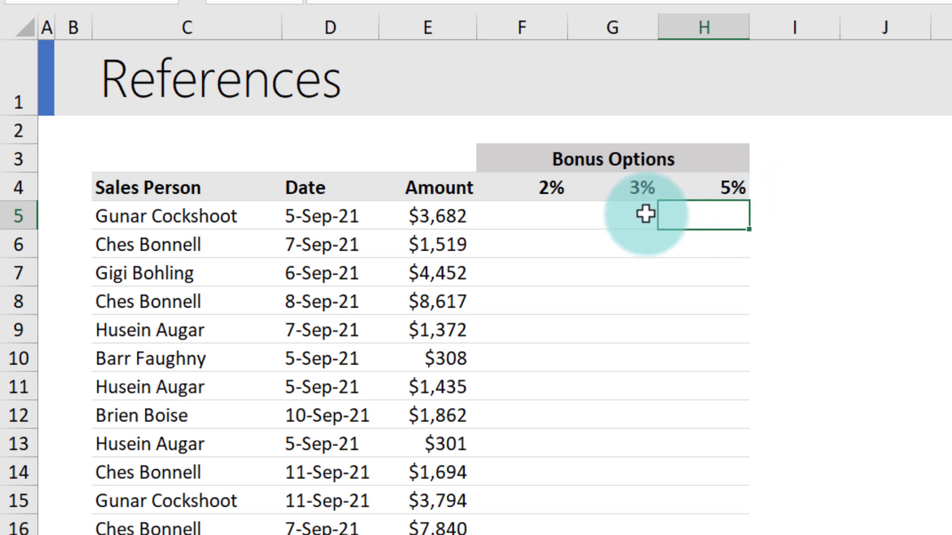
pyautogui.click(541, 216)
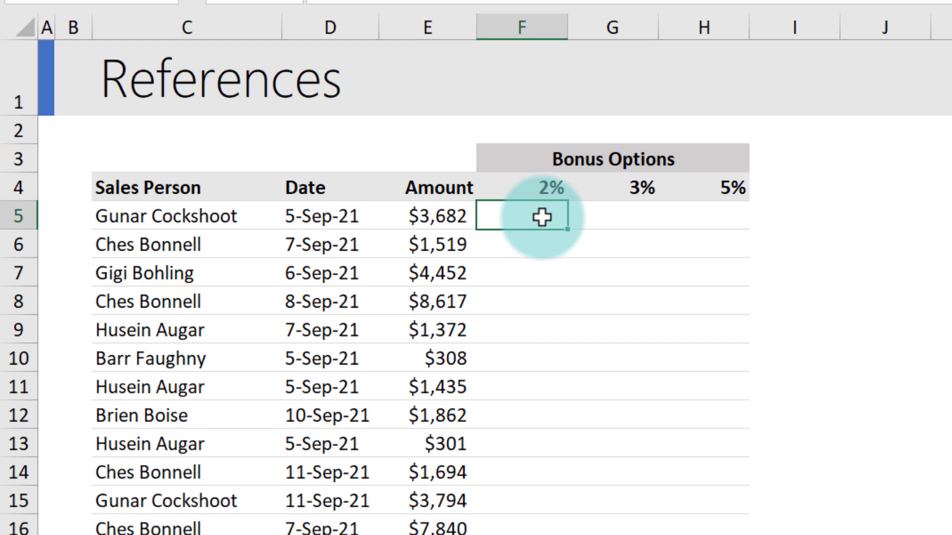
pyautogui.write('=')
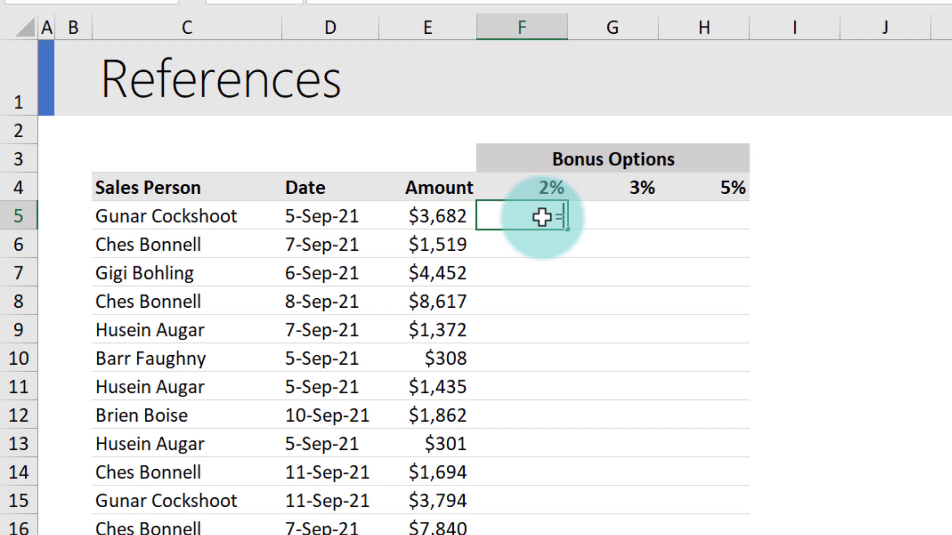
pyautogui.click(435, 216)
pyautogui.write('*')
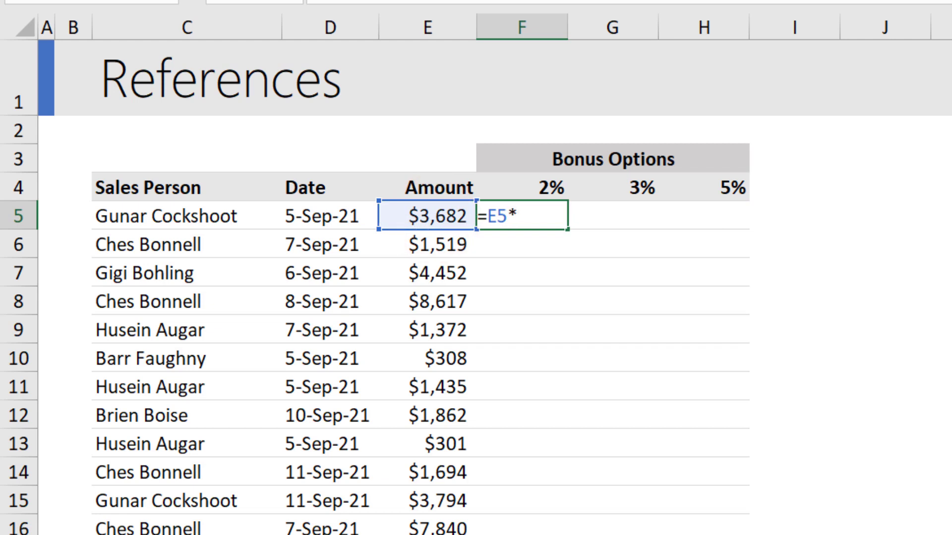
pyautogui.click(545, 184)
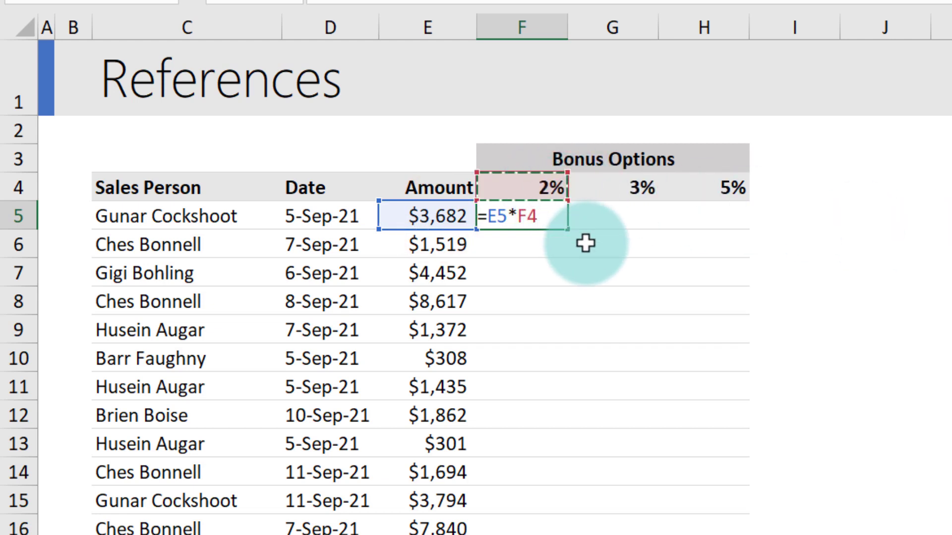
pyautogui.press('Return')
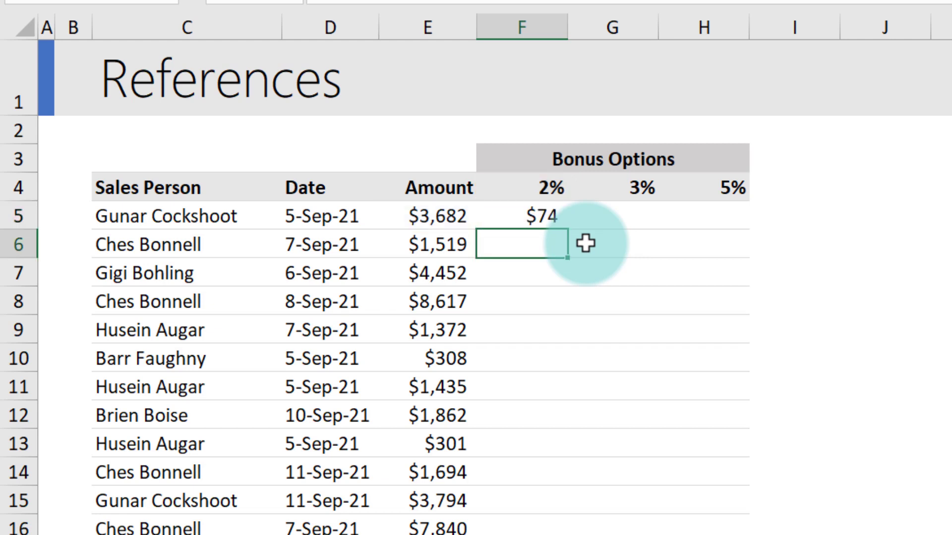
# Copy F5 into G5 and inspect its shifted formula =F5*G4.
pyautogui.click(556, 211)
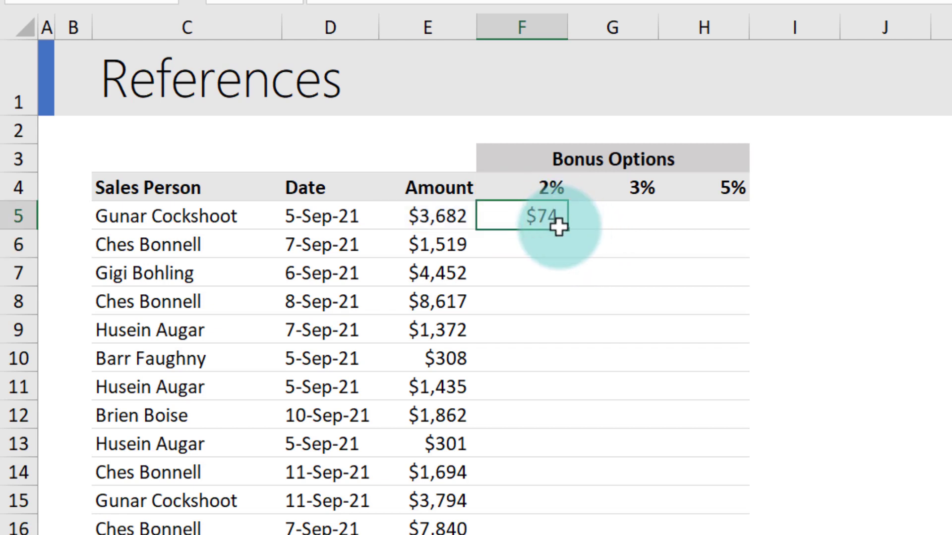
pyautogui.hotkey('ctrl', 'c')
pyautogui.click(637, 215)
pyautogui.hotkey('ctrl', 'v')
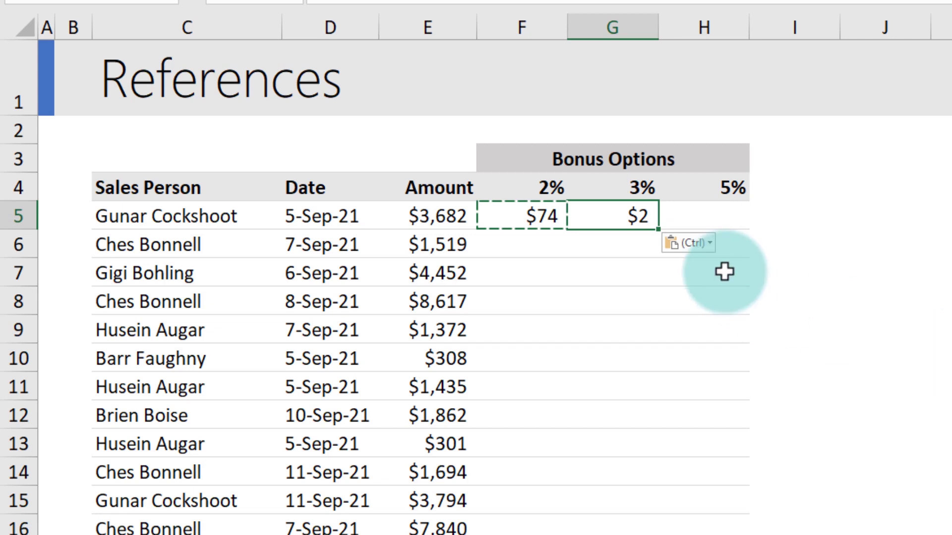
pyautogui.press('F2')
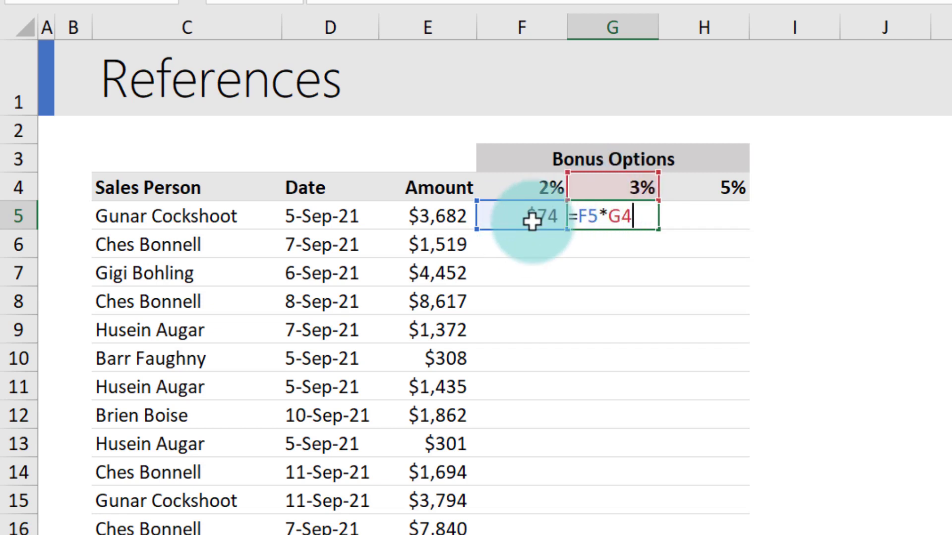
# Clear G5 and change F5 to the mixed-reference formula =$E5*F$4.
pyautogui.press('Escape')
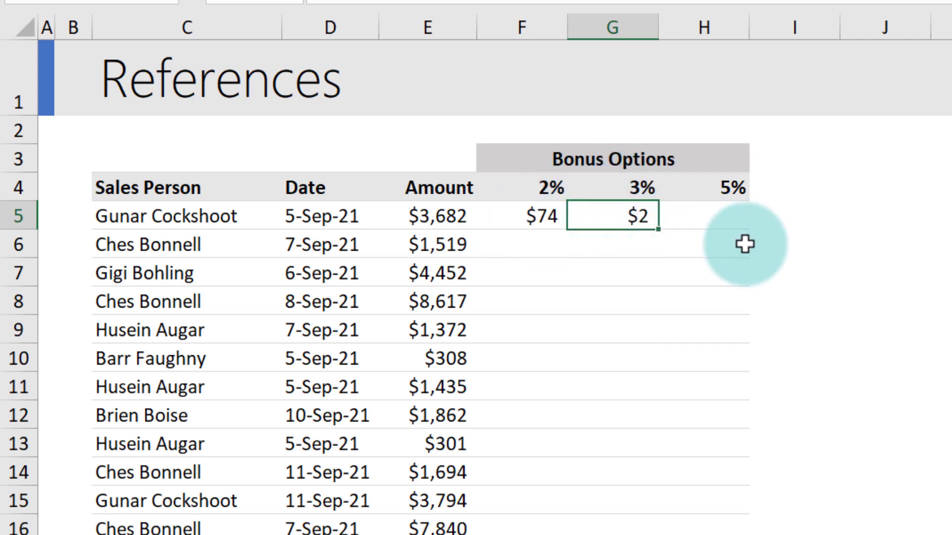
pyautogui.press('Delete')
pyautogui.press('Left')
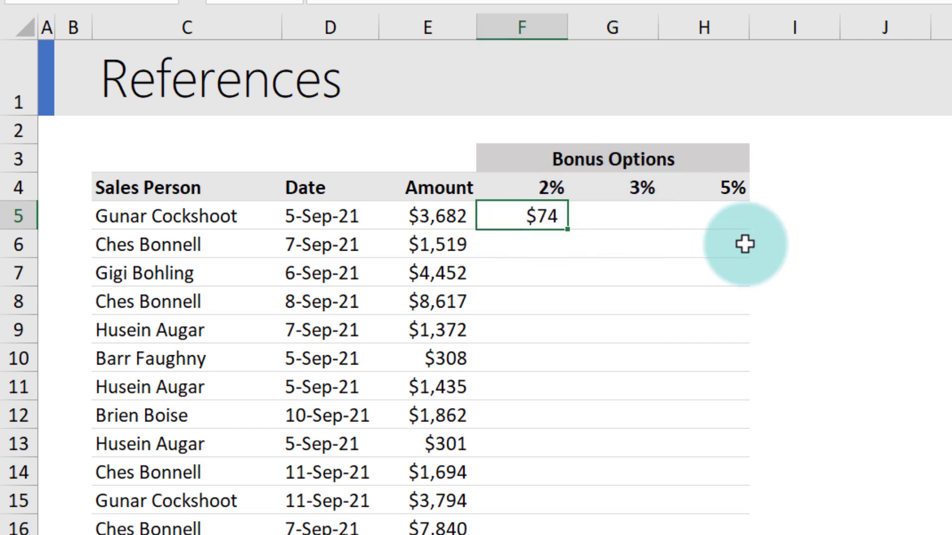
pyautogui.press('F2')
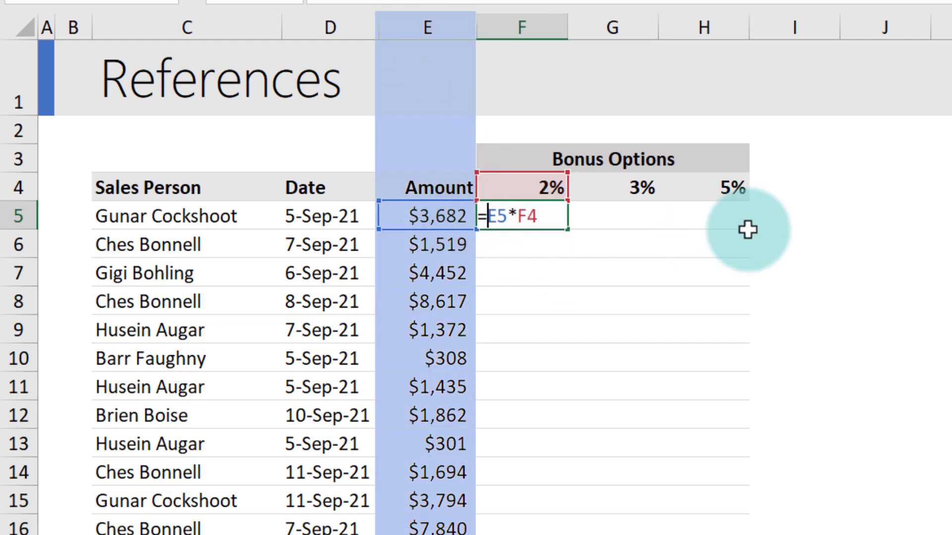
pyautogui.write('$')
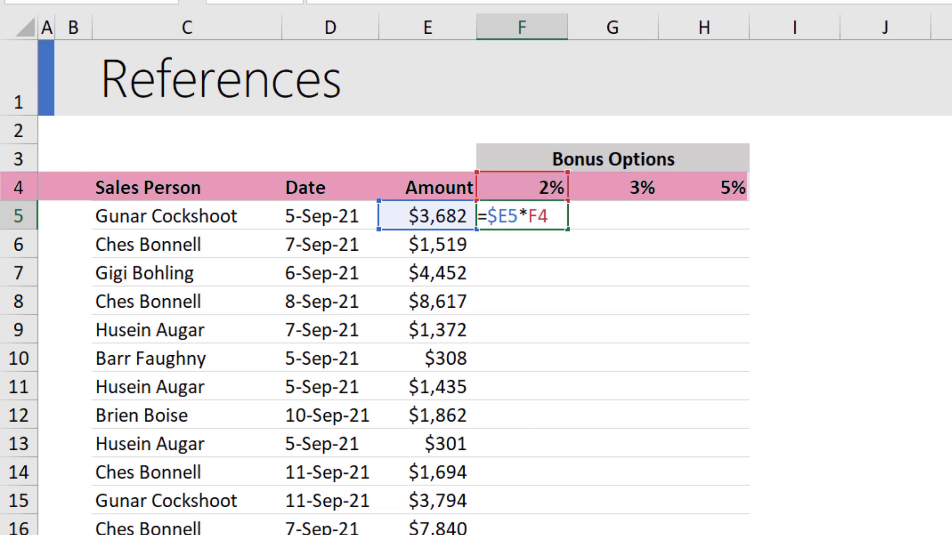
pyautogui.press('F4')
pyautogui.press('F4')
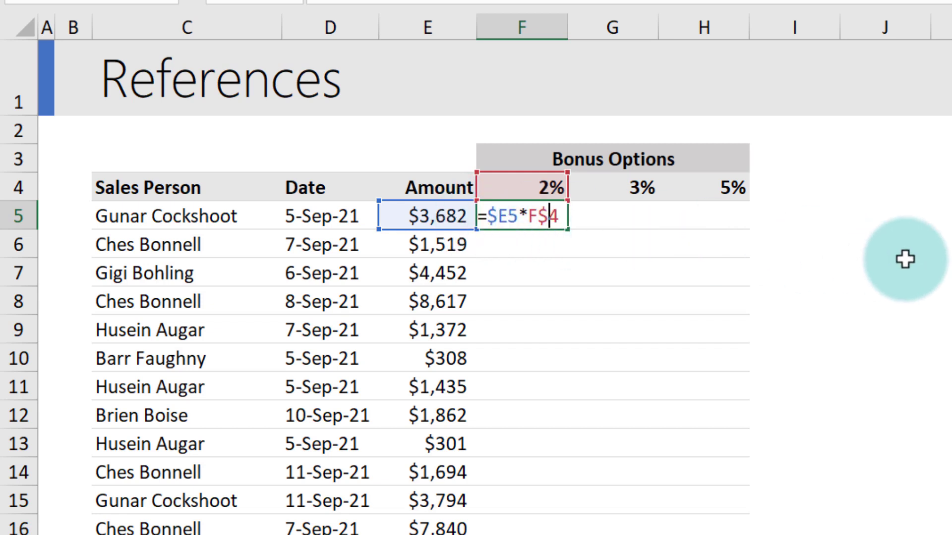
pyautogui.press('Return')
# Copy F5 to G5 and H5, then fill F5:H5 down every sales row.
pyautogui.click(548, 213)
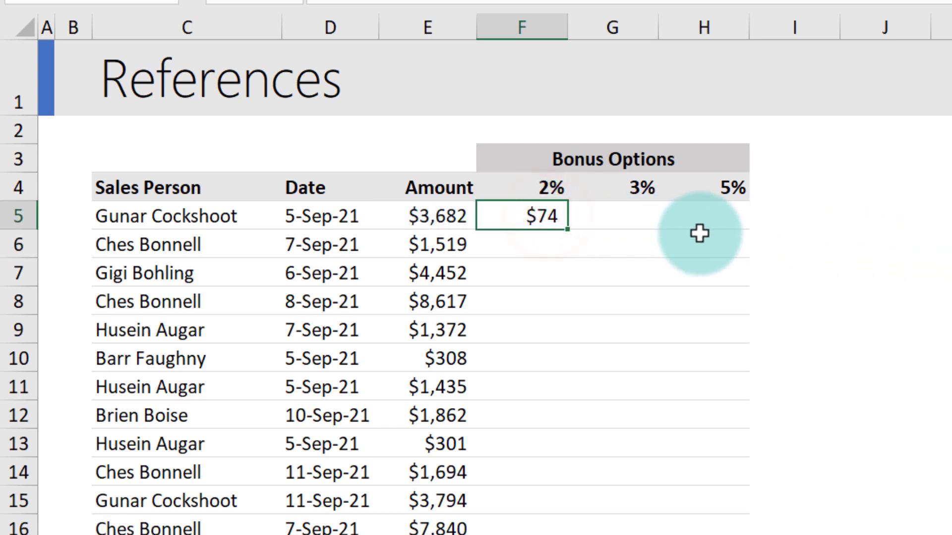
pyautogui.hotkey('ctrl', 'c')
pyautogui.click(598, 211)
pyautogui.hotkey('ctrl', 'v')
pyautogui.click(712, 214)
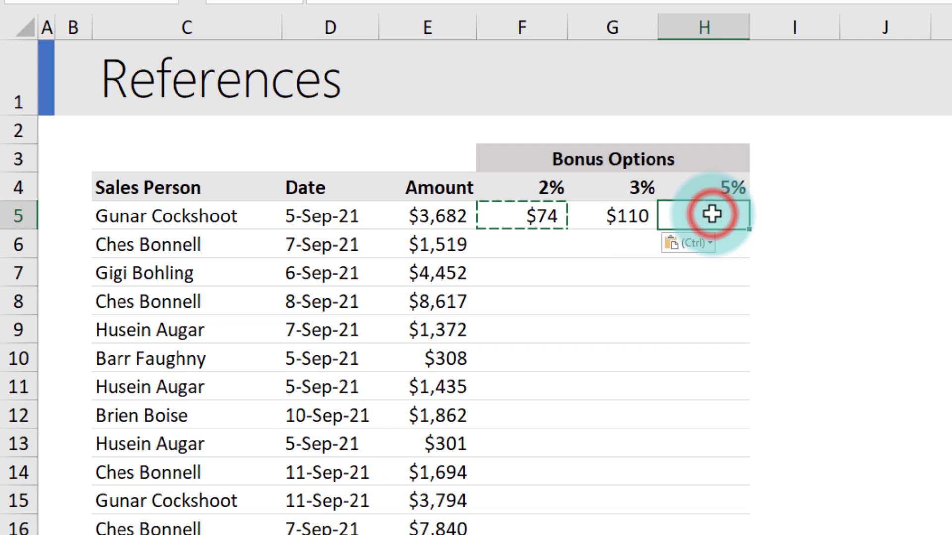
pyautogui.hotkey('ctrl', 'v')
pyautogui.moveTo(527, 215); pyautogui.dragTo(749, 211)
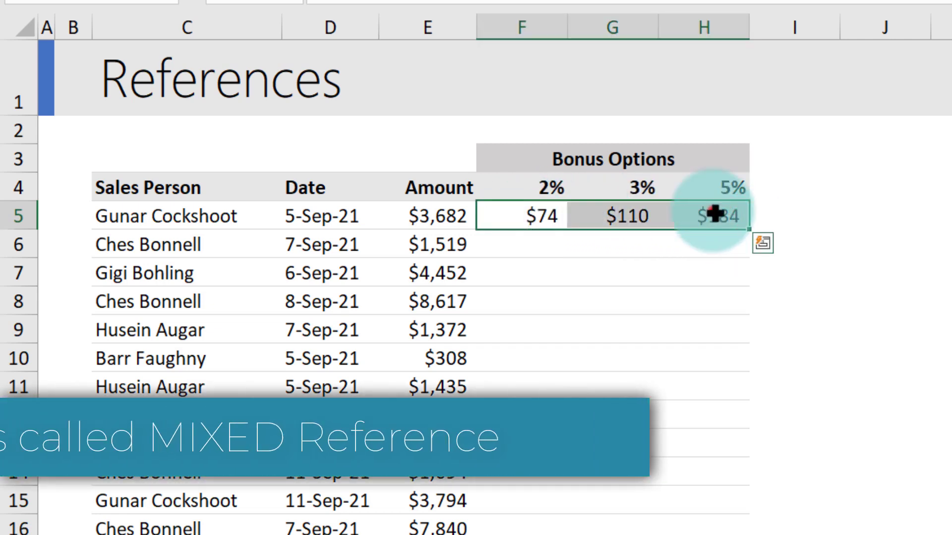
pyautogui.hotkey('ctrl', 'shift', 'Down')
pyautogui.hotkey('ctrl', 'd')
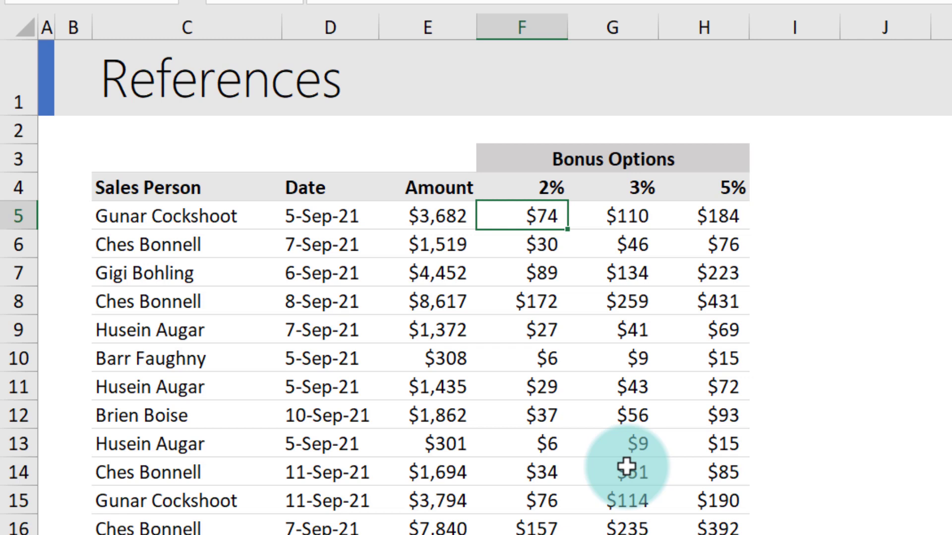
pyautogui.press('F2')
pyautogui.click(484, 216)
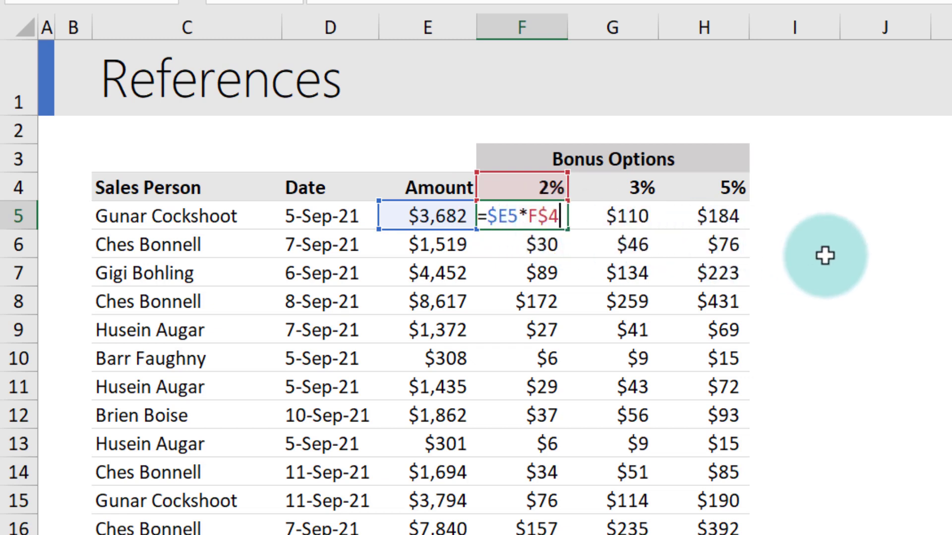
pyautogui.press('F4')
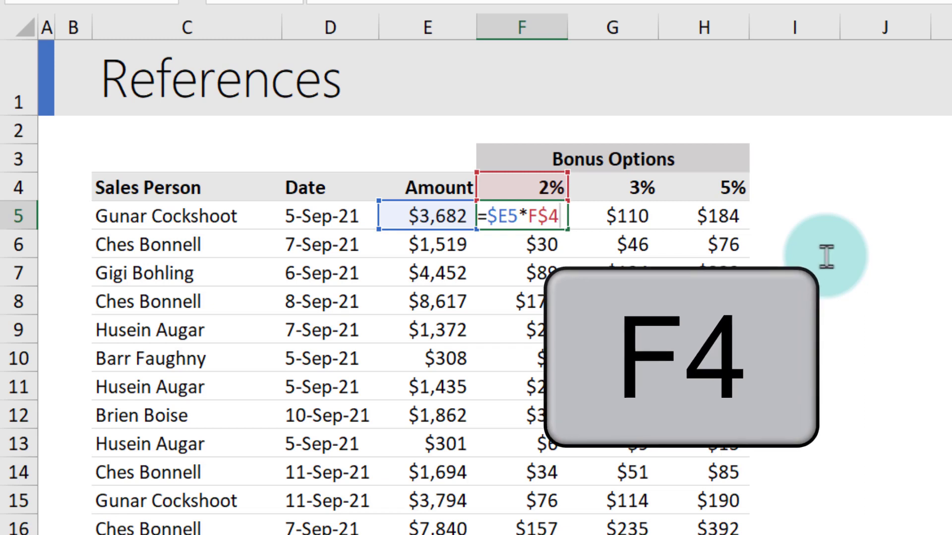
pyautogui.click(496, 218)
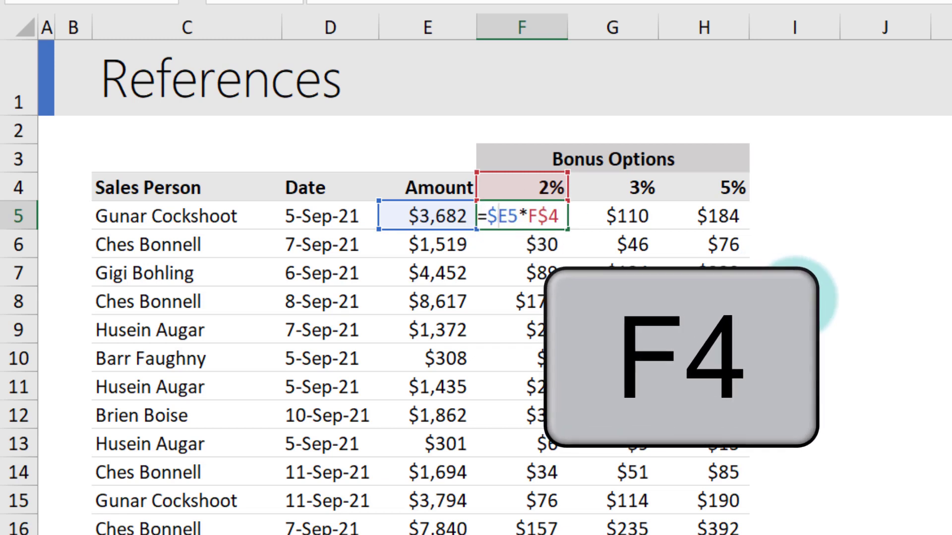
pyautogui.press('Left')
pyautogui.press('F4')
pyautogui.press('F4')
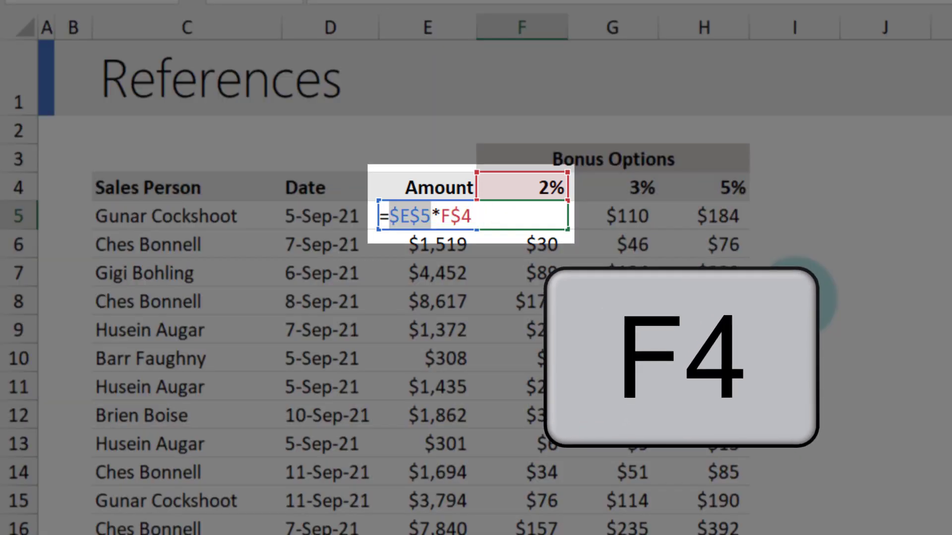
pyautogui.press('F4')
pyautogui.press('F4')
pyautogui.press('F4')
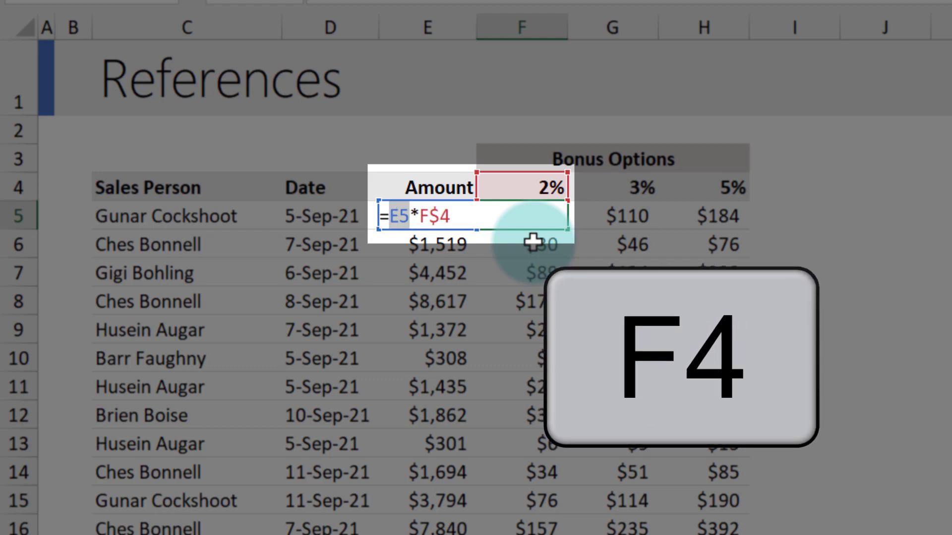
pyautogui.press('Escape')
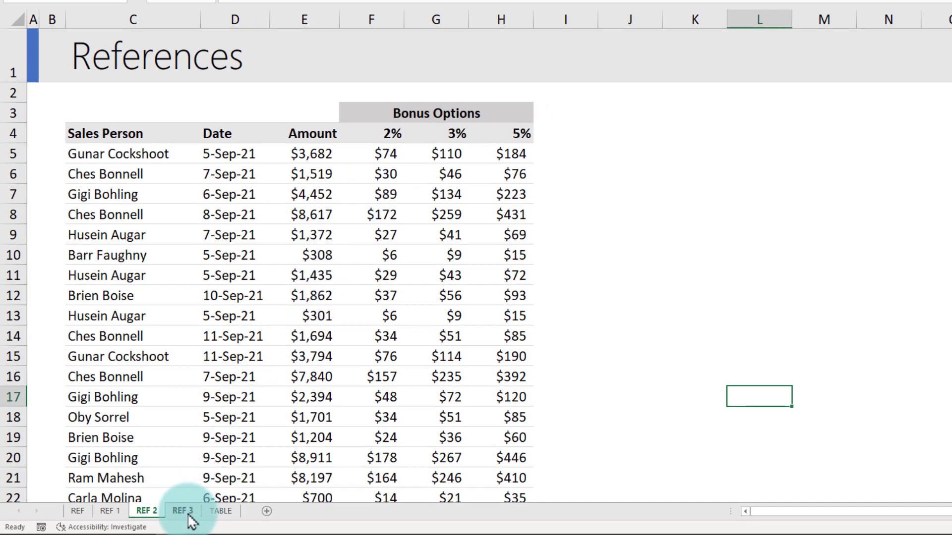
# On REF 3, enter the bonus formula =E6*$D$3 in F6.
pyautogui.click(186, 511)
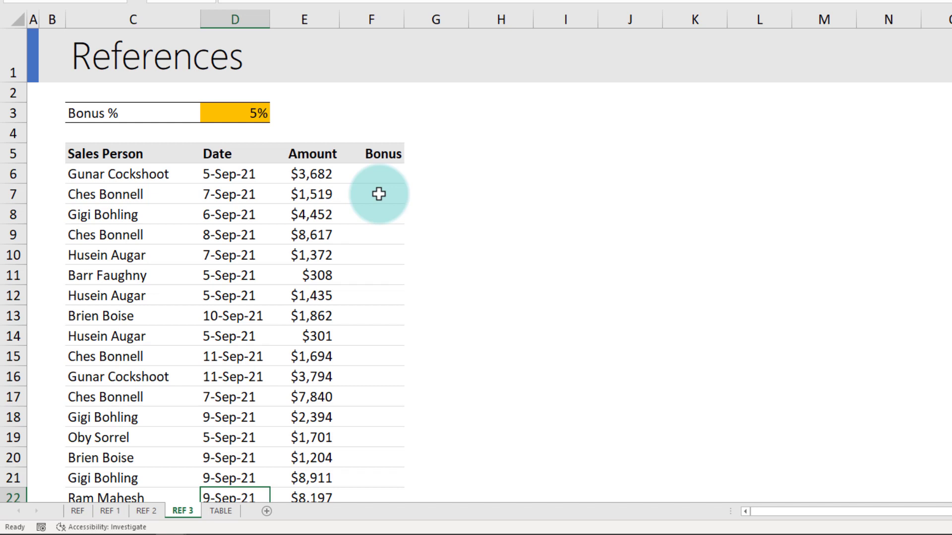
pyautogui.click(256, 114)
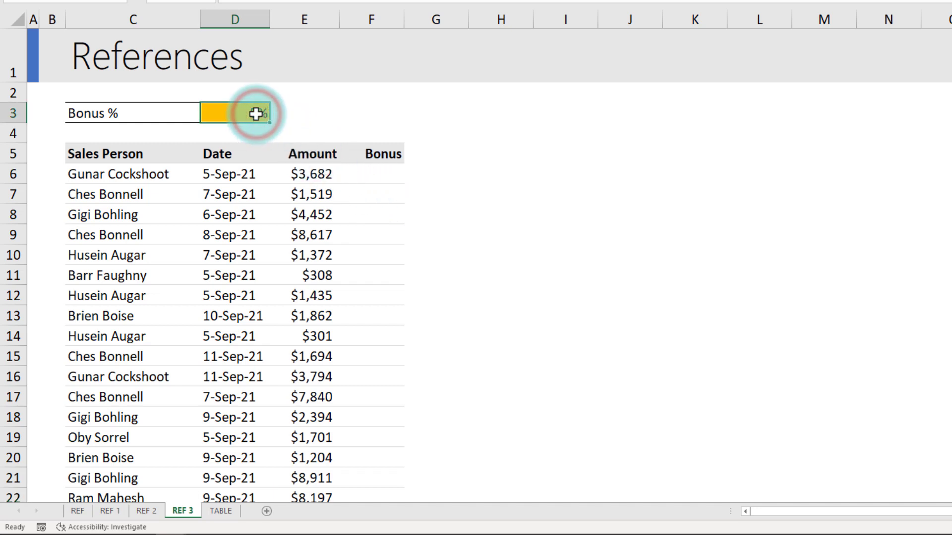
pyautogui.click(366, 175)
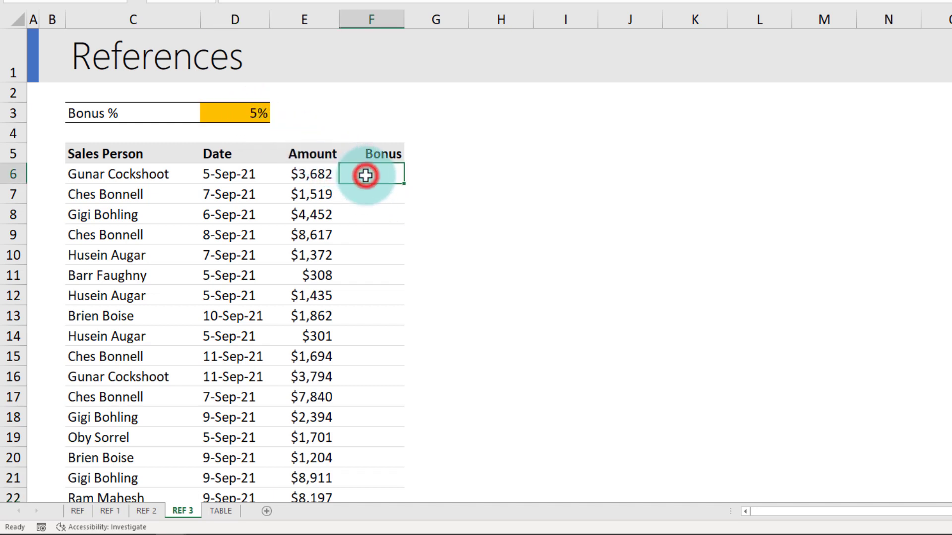
pyautogui.write('=')
pyautogui.press('Left')
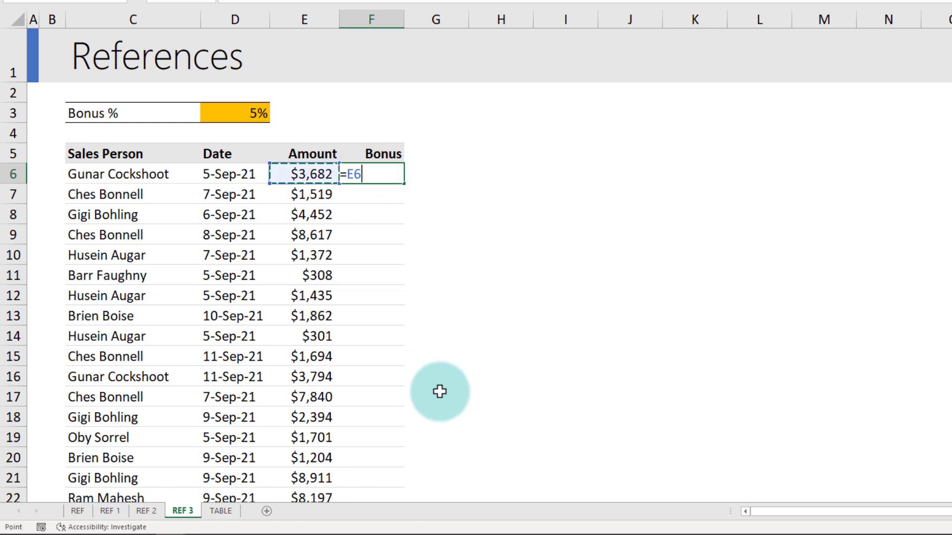
pyautogui.write('*')
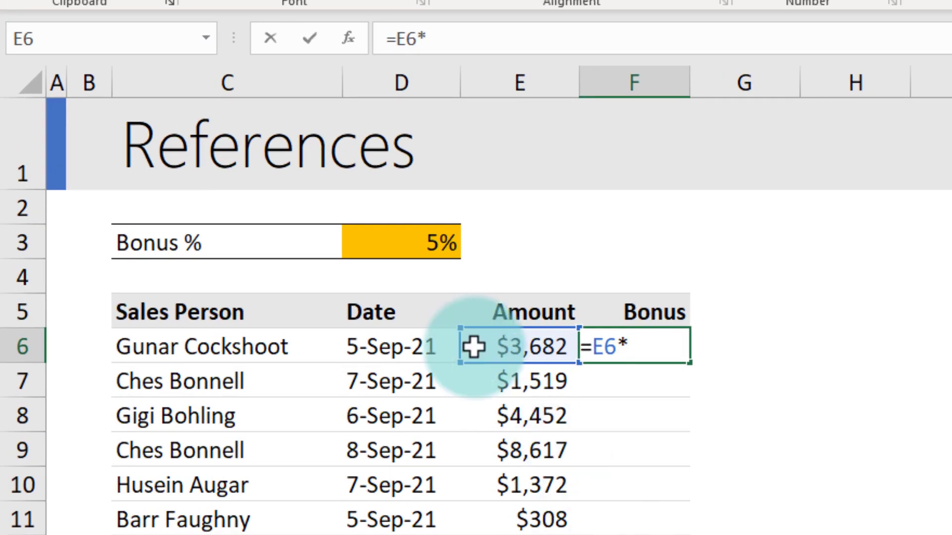
pyautogui.click(397, 242)
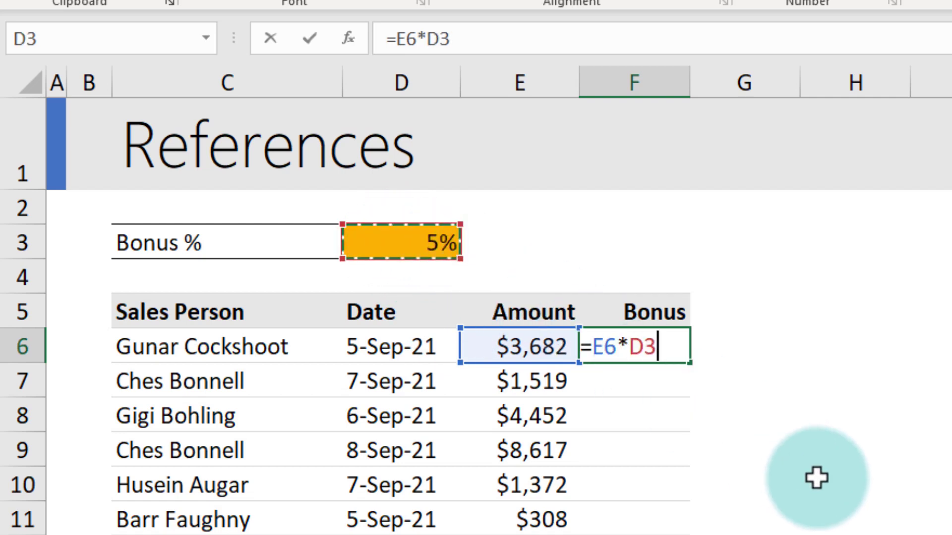
pyautogui.press('F4')
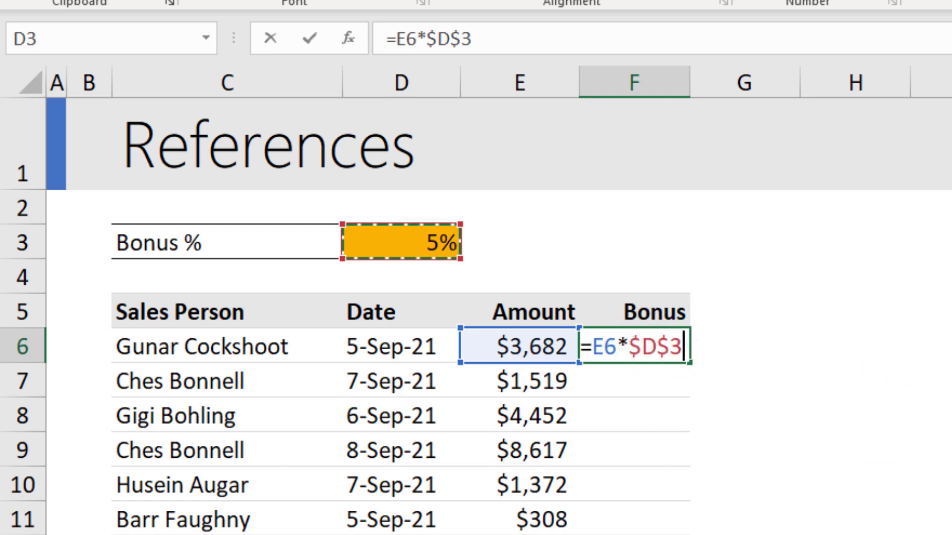
pyautogui.press('Return')
# Fill F6's bonus formula down the column through row 24.
pyautogui.click(637, 345)
pyautogui.doubleClick(688, 362)
pyautogui.scroll(-4, 372, 343)
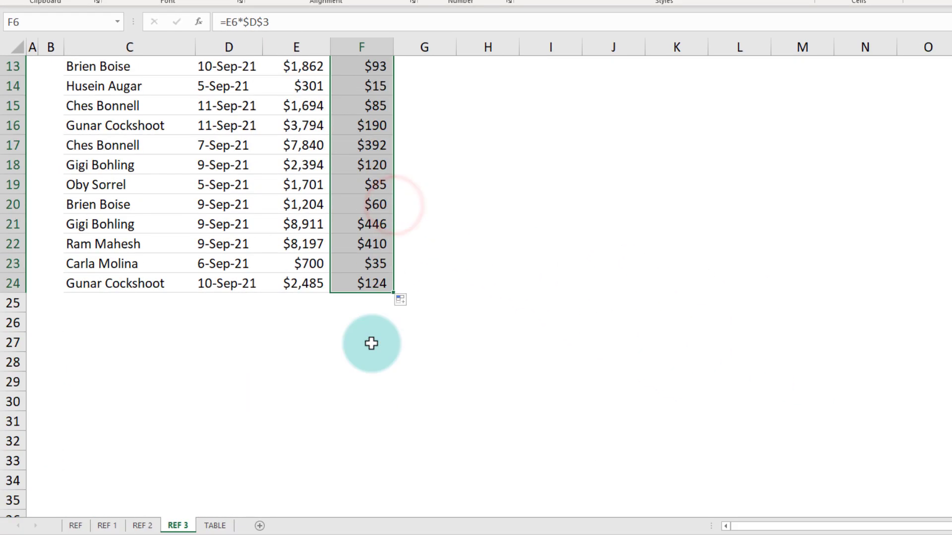
pyautogui.scroll(4, 371, 343)
# Try 10% in D3, then settle on 2% so the first bonus becomes $74.
pyautogui.click(247, 139)
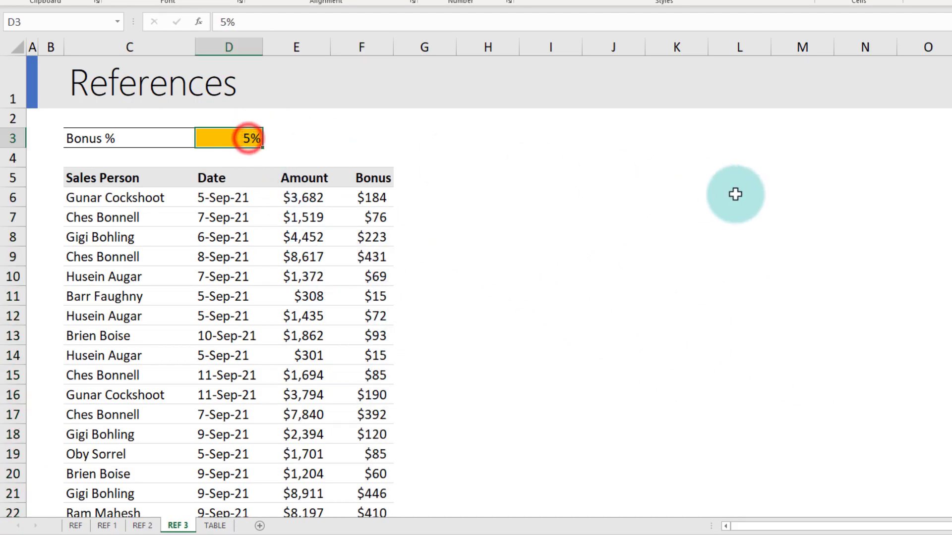
pyautogui.write('10%')
pyautogui.press('Return')
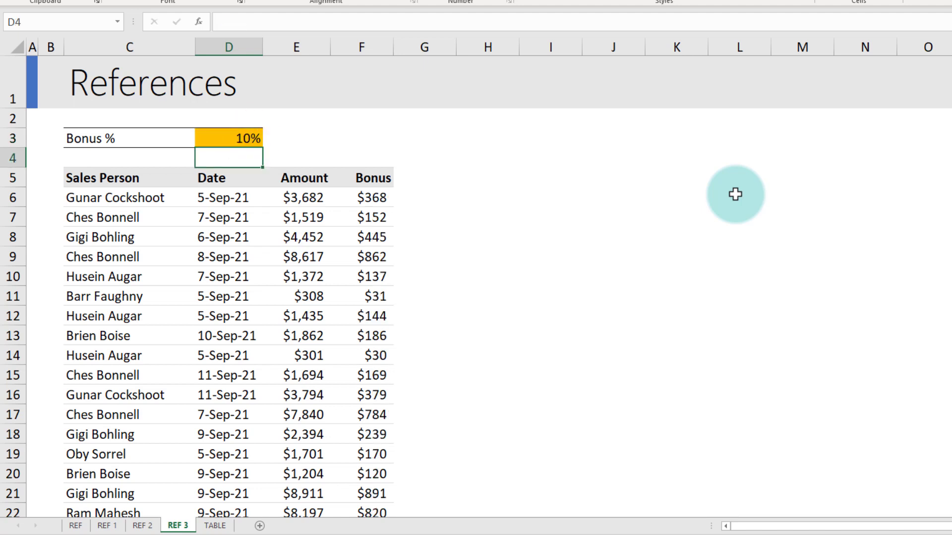
pyautogui.press('Up')
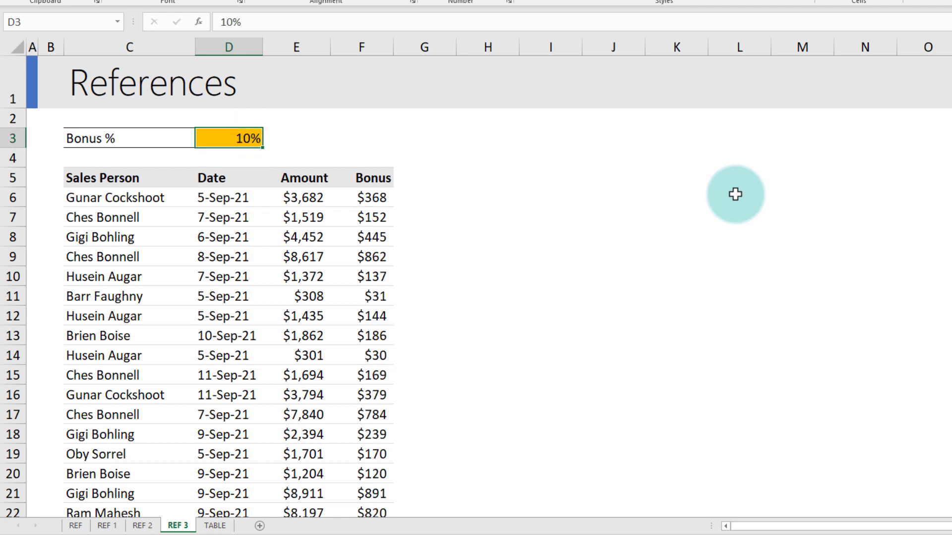
pyautogui.write('2%')
pyautogui.press('Return')
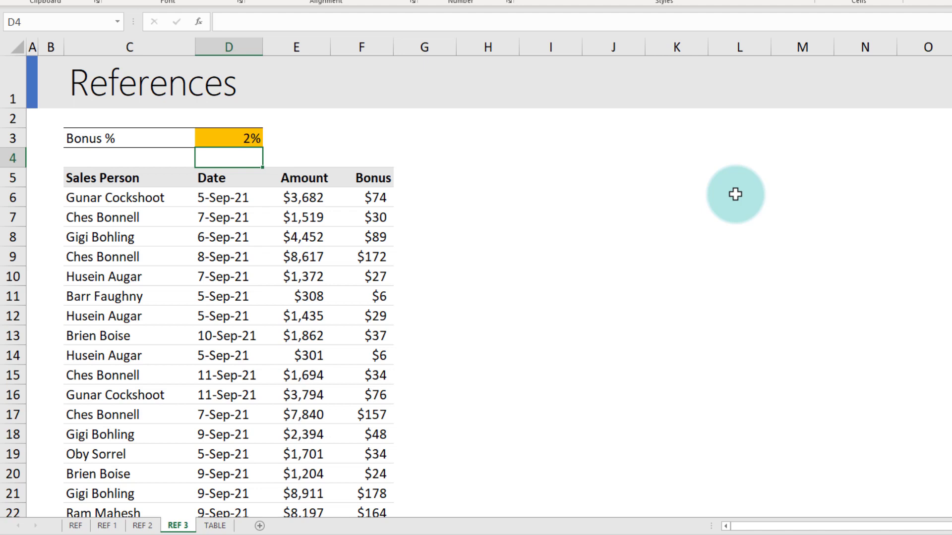
# Enter the header 'Running Total (amounts)' in G5, beside Bonus.
pyautogui.press('Down')
pyautogui.press('Right')
pyautogui.press('Right')
pyautogui.press('Right')
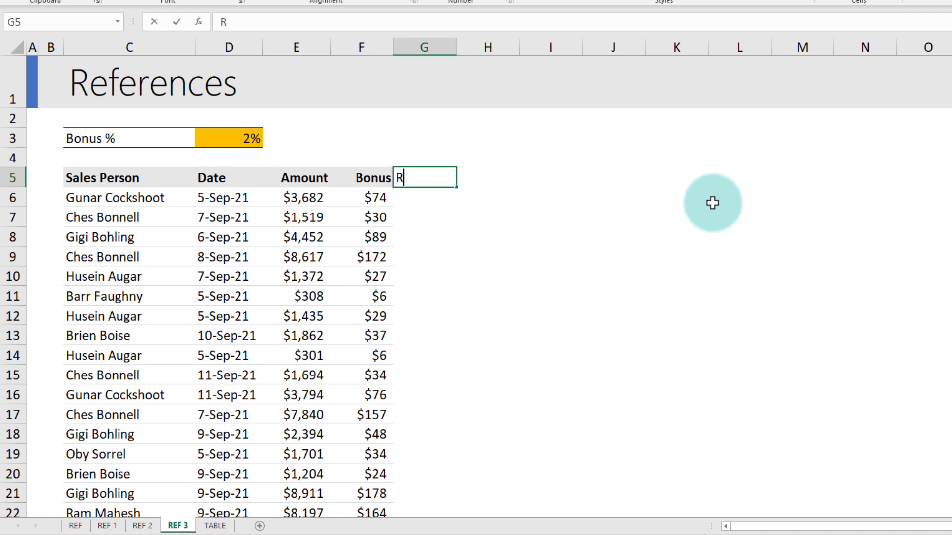
pyautogui.write('Running Total')
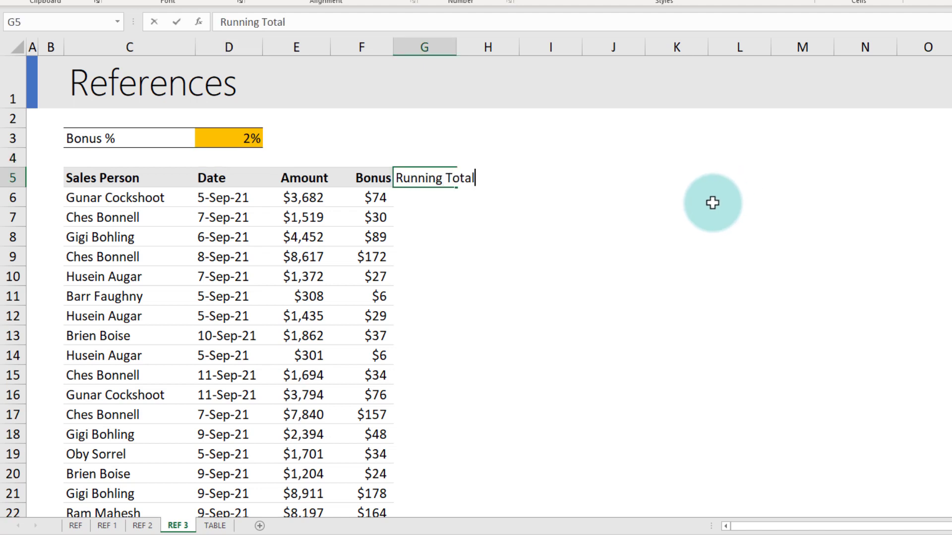
pyautogui.write(' (amounts)')
pyautogui.press('Return')
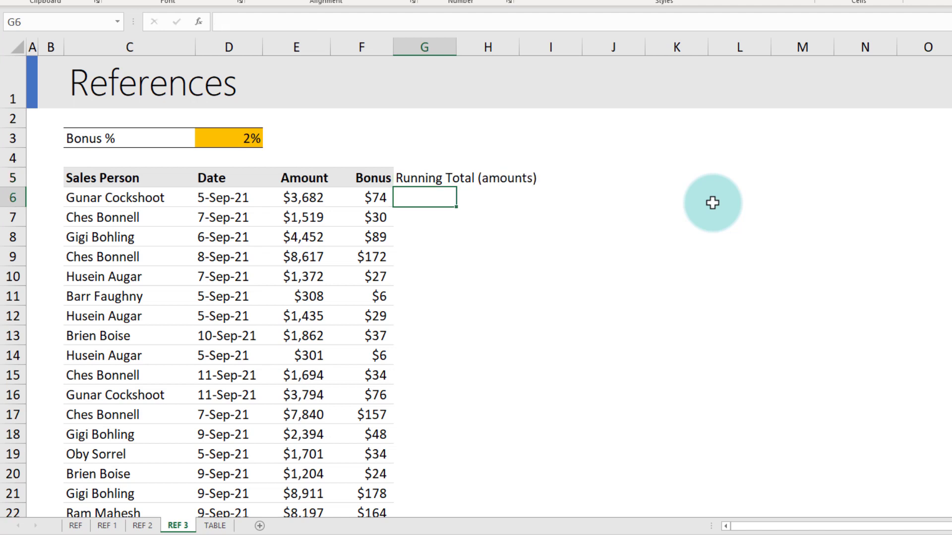
# Enter =SUM(E6:E6) in G6, showing $3,682.
pyautogui.click(306, 198)
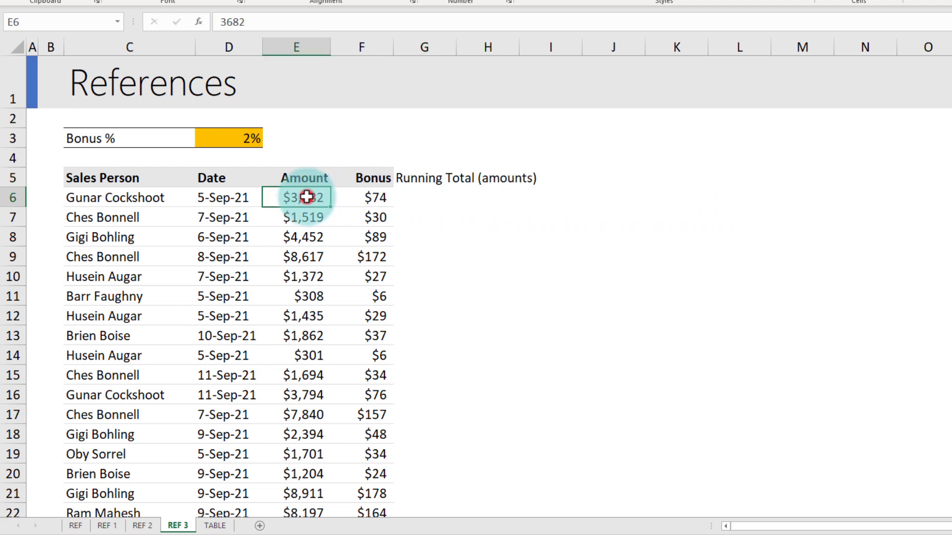
pyautogui.click(421, 215)
pyautogui.moveTo(296, 197); pyautogui.dragTo(293, 213)
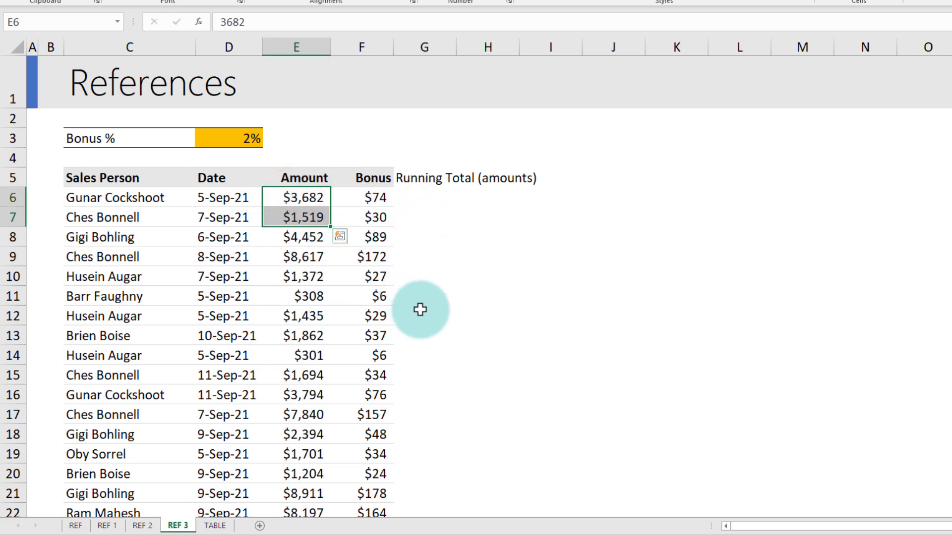
pyautogui.press('Right')
pyautogui.press('Right')
pyautogui.write('=sum')
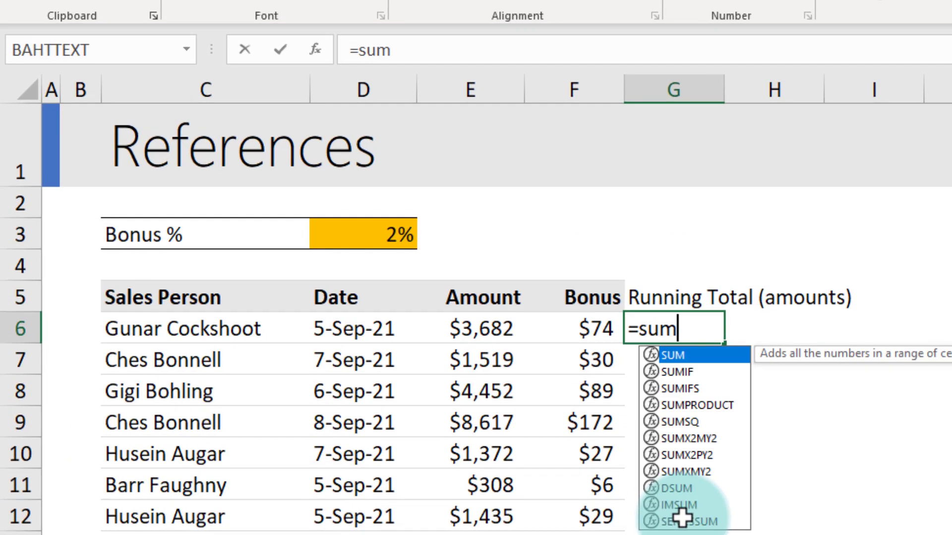
pyautogui.press('Tab')
pyautogui.click(491, 329)
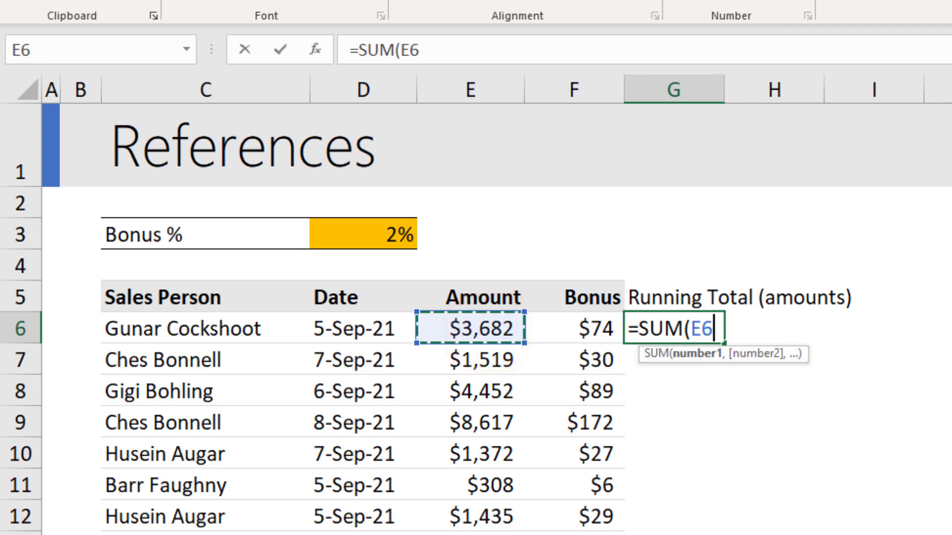
pyautogui.write(':')
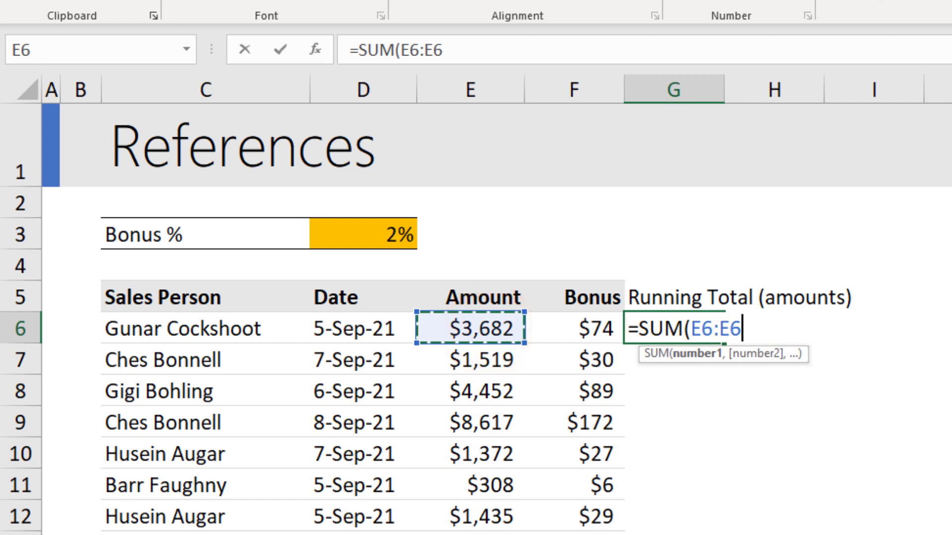
pyautogui.click(494, 337)
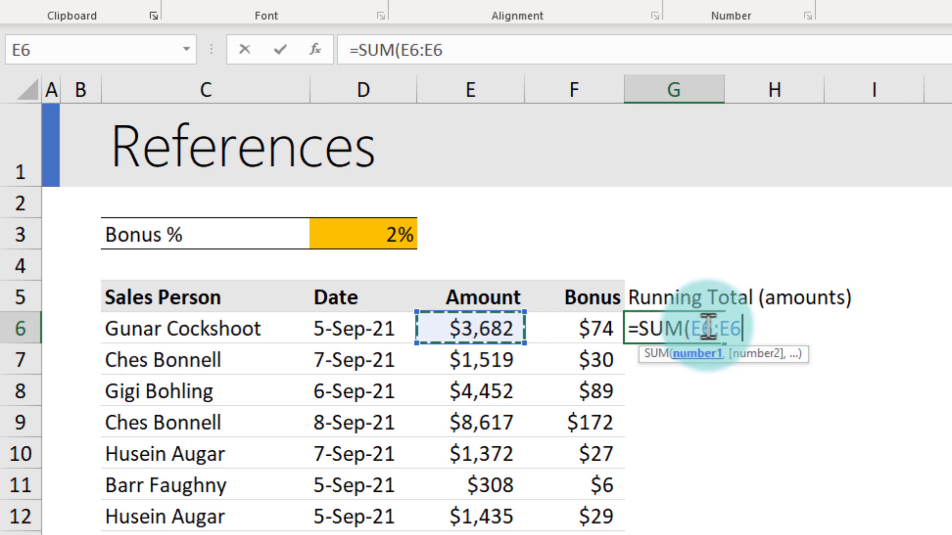
pyautogui.click(693, 328)
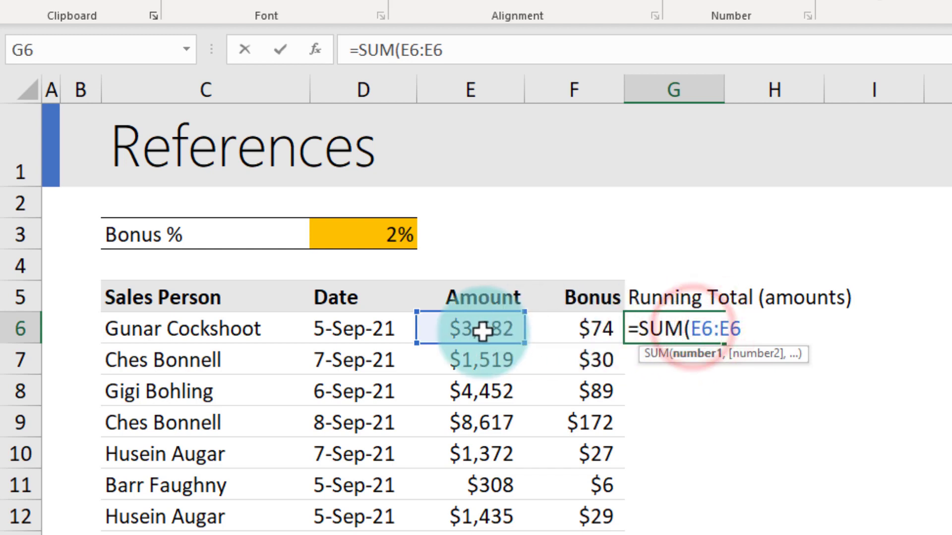
pyautogui.click(754, 325)
pyautogui.write(')')
pyautogui.press('Return')
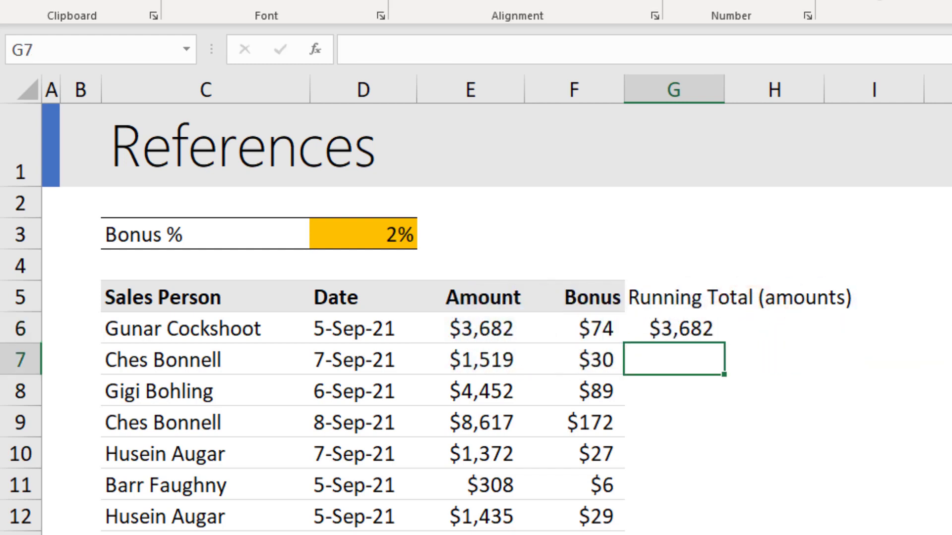
# Fill G6's formula down to G8 ($1,519, $4,452) and check G7's range reference.
pyautogui.click(704, 328)
pyautogui.moveTo(724, 343); pyautogui.dragTo(711, 382)
pyautogui.click(682, 359)
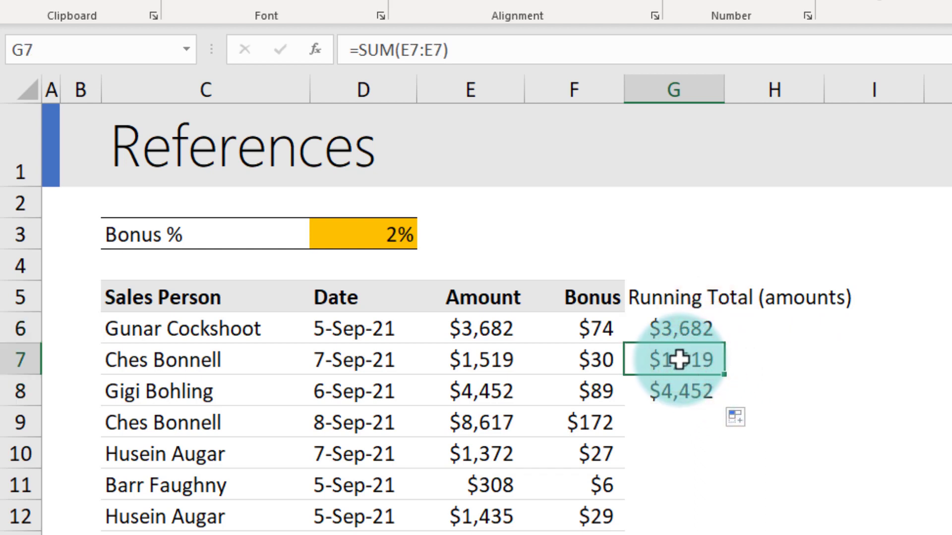
pyautogui.press('F2')
pyautogui.click(670, 361)
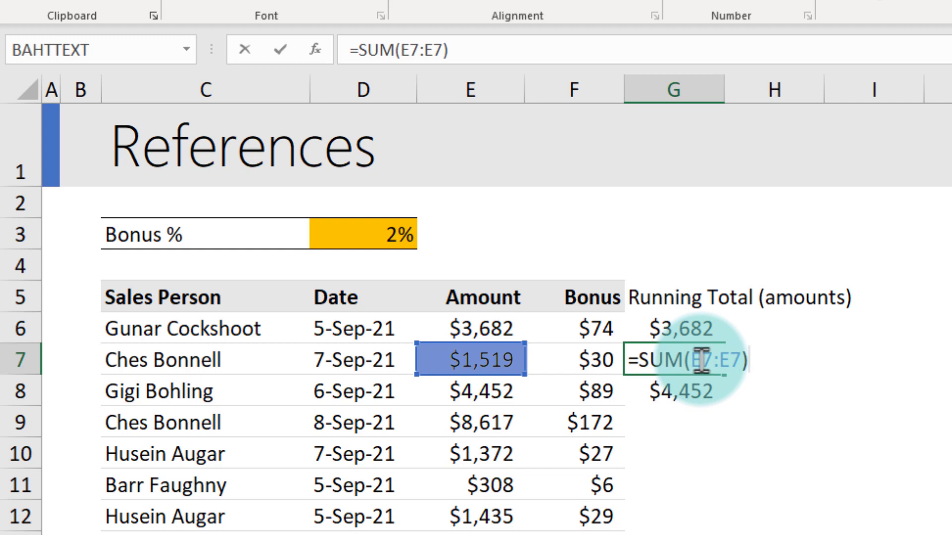
# Anchor G6's range start so the formula reads =SUM($E$6:E6).
pyautogui.press('Escape')
pyautogui.press('Up')
pyautogui.press('F2')
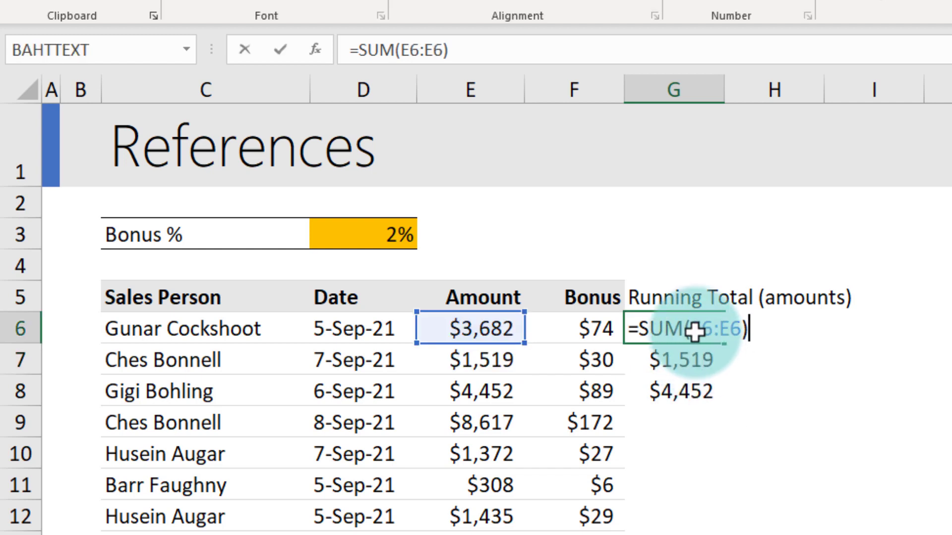
pyautogui.doubleClick(696, 328)
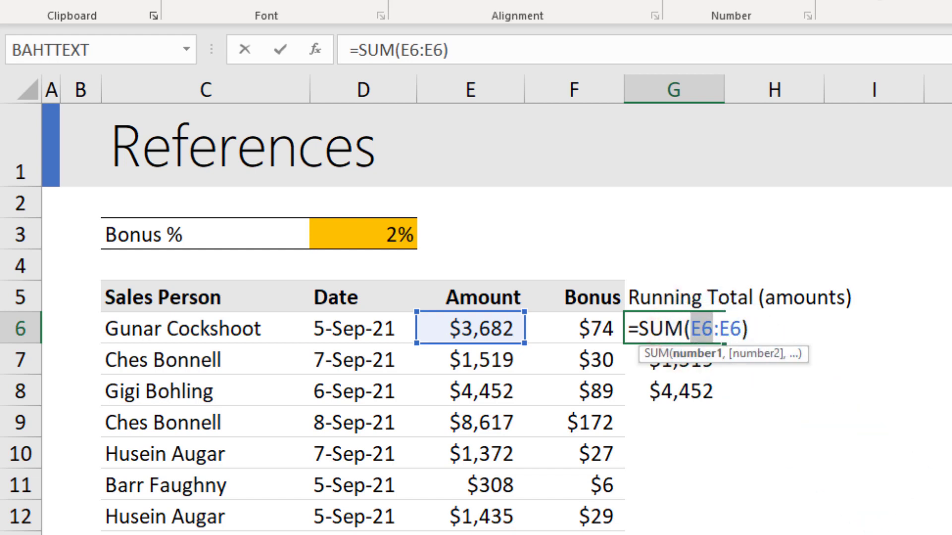
pyautogui.press('F4')
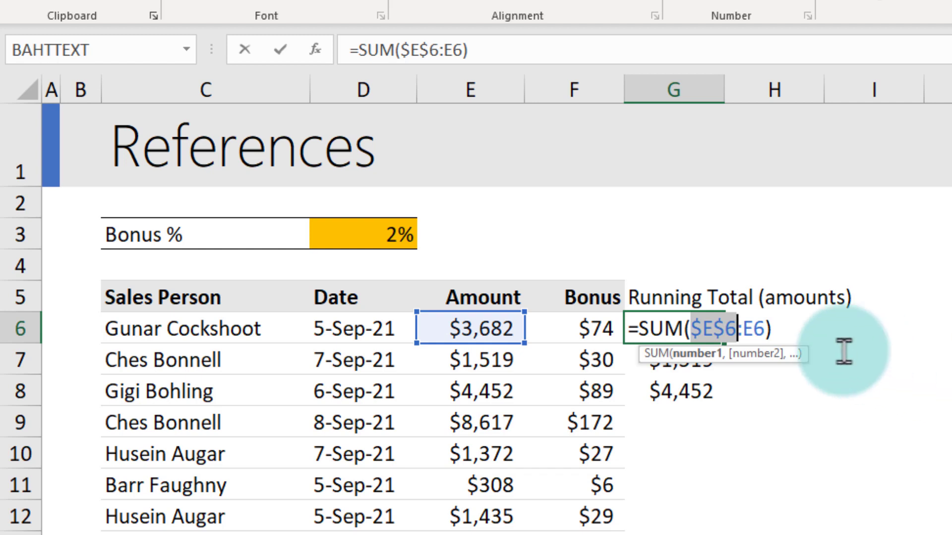
pyautogui.click(758, 324)
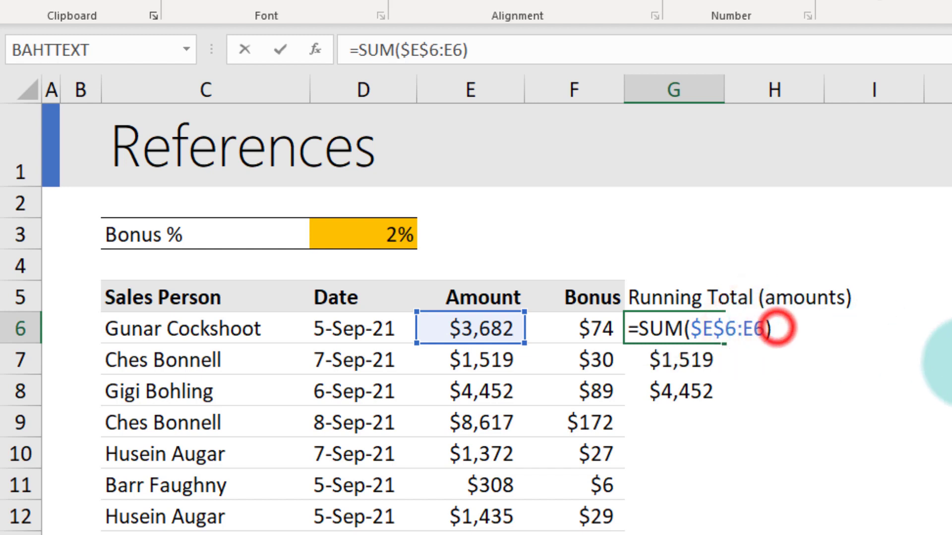
pyautogui.press('Return')
# Fill the anchored running total down column G and check G9's expanding range.
pyautogui.click(690, 330)
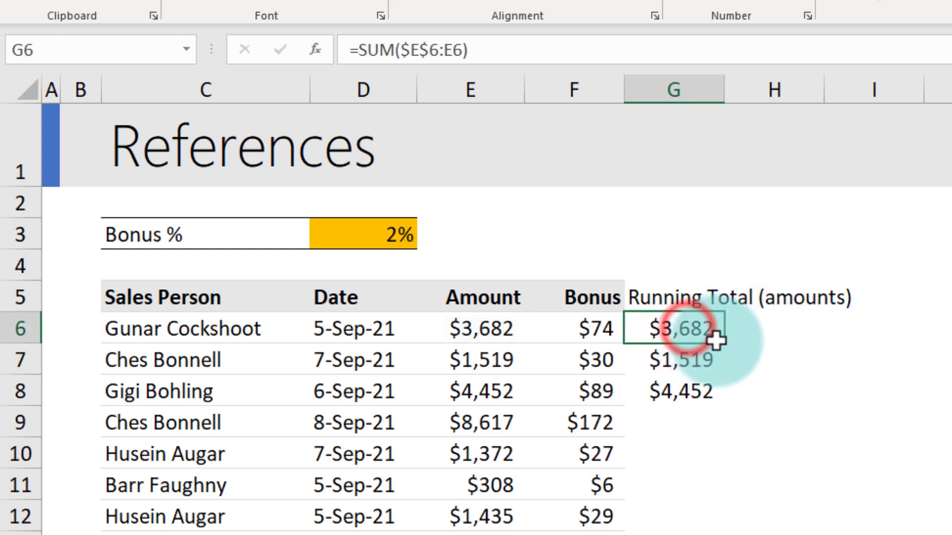
pyautogui.moveTo(724, 342); pyautogui.dragTo(713, 533)
pyautogui.click(674, 422)
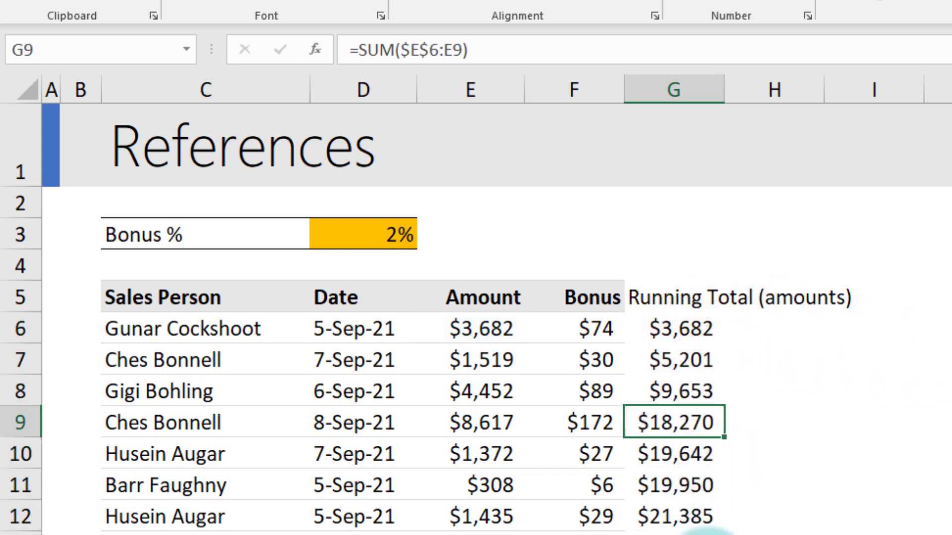
pyautogui.press('F2')
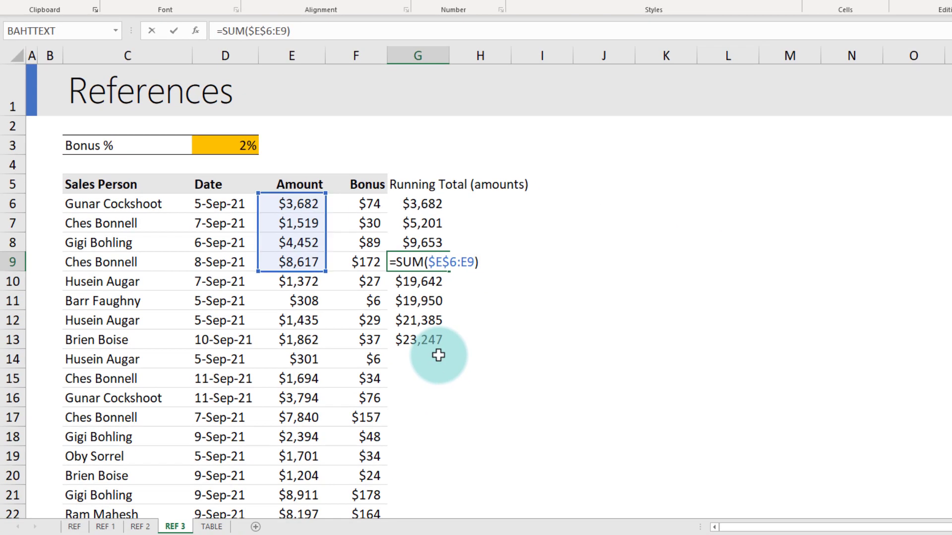
pyautogui.press('Escape')
# Extend the running total from G13 down to G24, reaching $62,468.
pyautogui.click(447, 348)
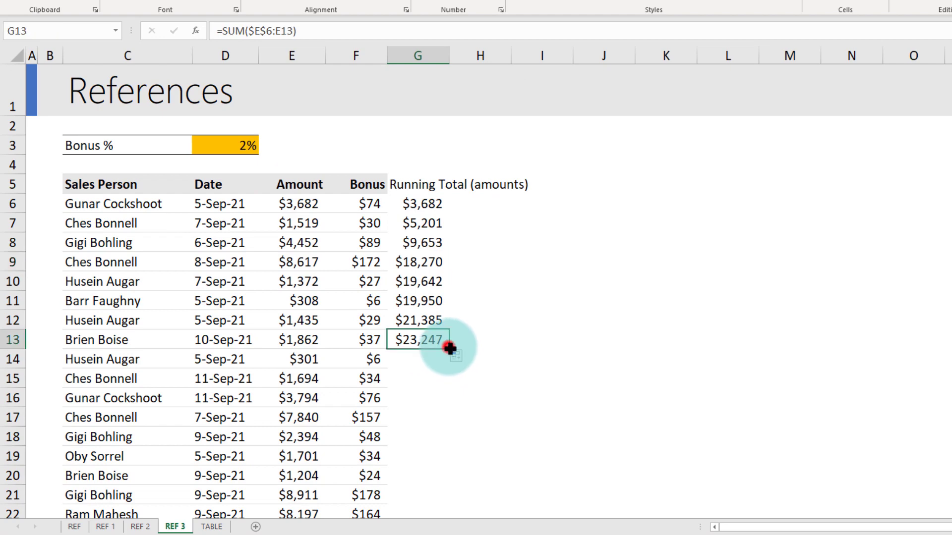
pyautogui.doubleClick(448, 349)
pyautogui.scroll(-4, 448, 347)
pyautogui.scroll(2, 448, 347)
pyautogui.scroll(1, 448, 347)
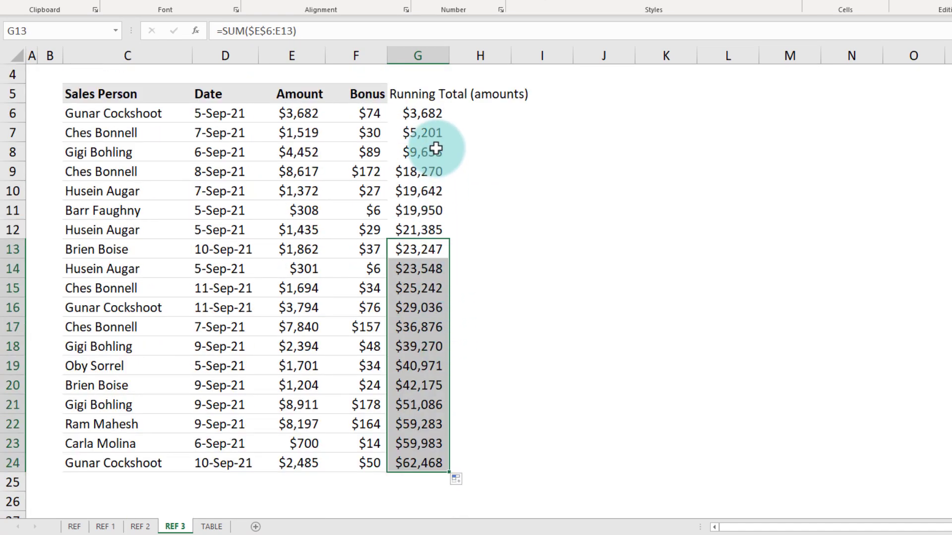
# On the TABLE sheet, convert the Sales Person, Date and Amount data into an Excel table.
pyautogui.hotkey('ctrl', 'pagedown')
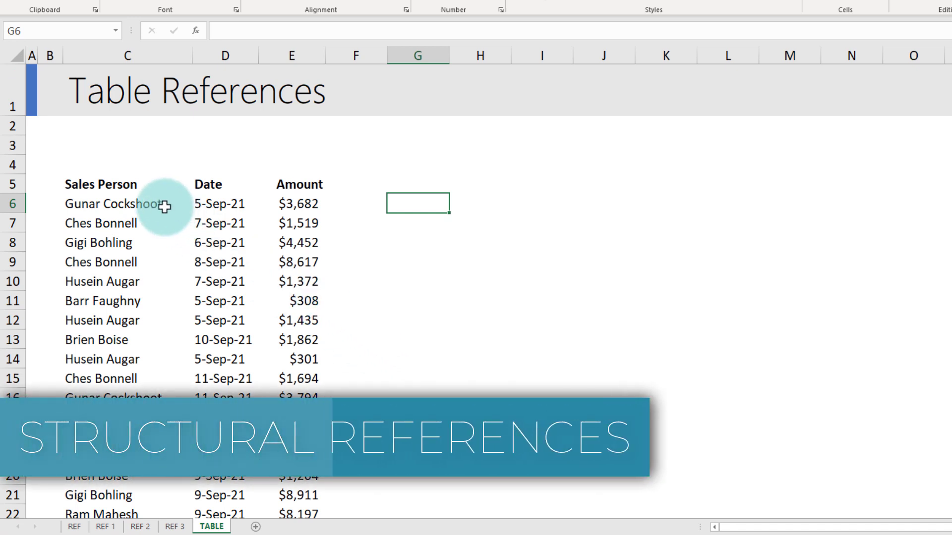
pyautogui.click(116, 197)
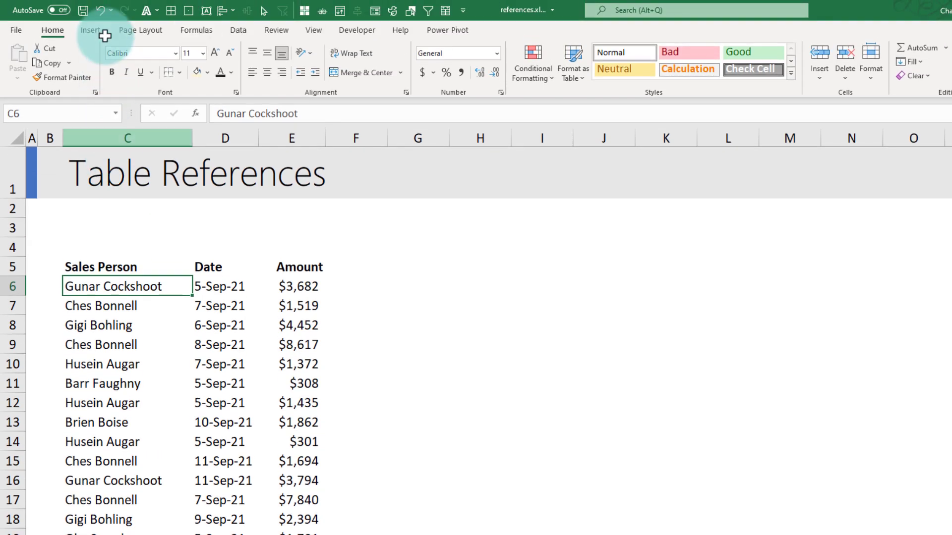
pyautogui.click(95, 32)
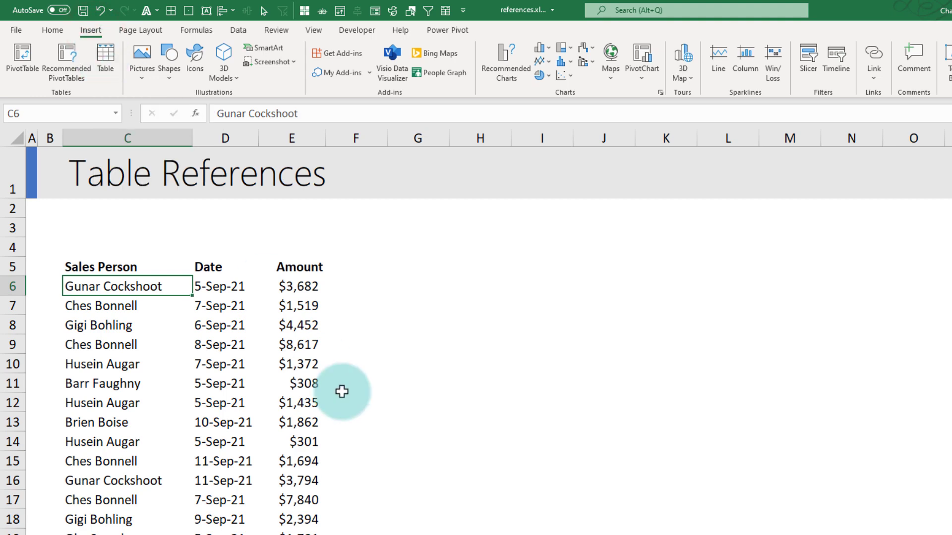
pyautogui.click(97, 49)
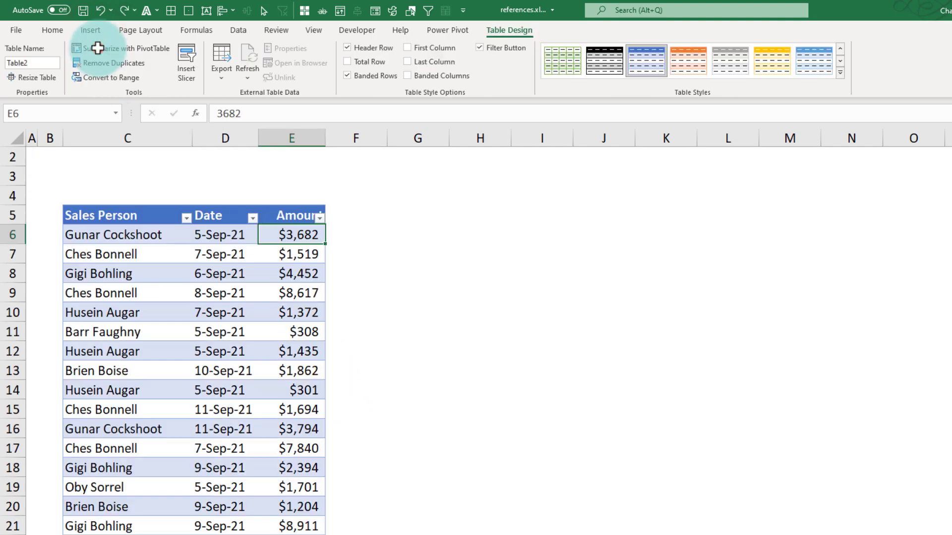
# Confirm the new table and add a 'Bonus' header in F5.
pyautogui.click(97, 48)
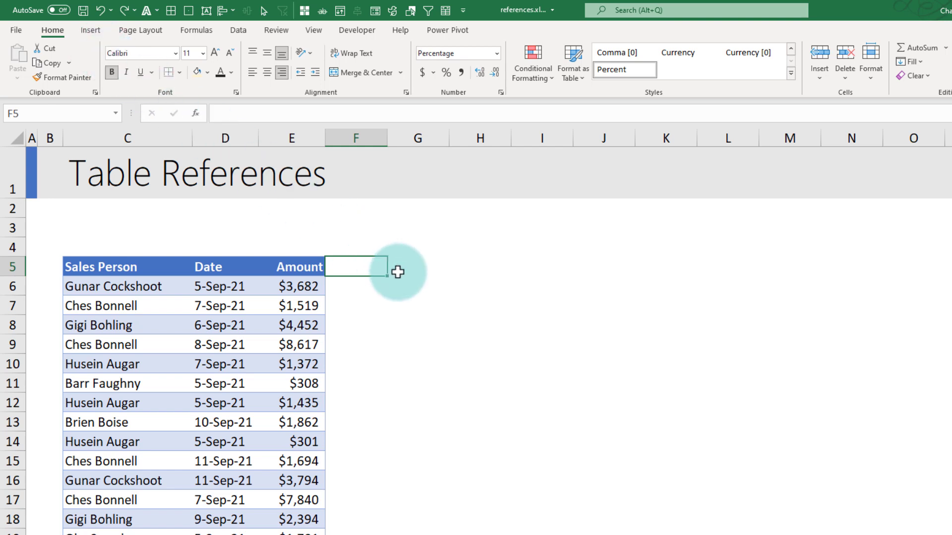
pyautogui.write('Bonu')
pyautogui.write('s')
pyautogui.press('Return')
pyautogui.write('=')
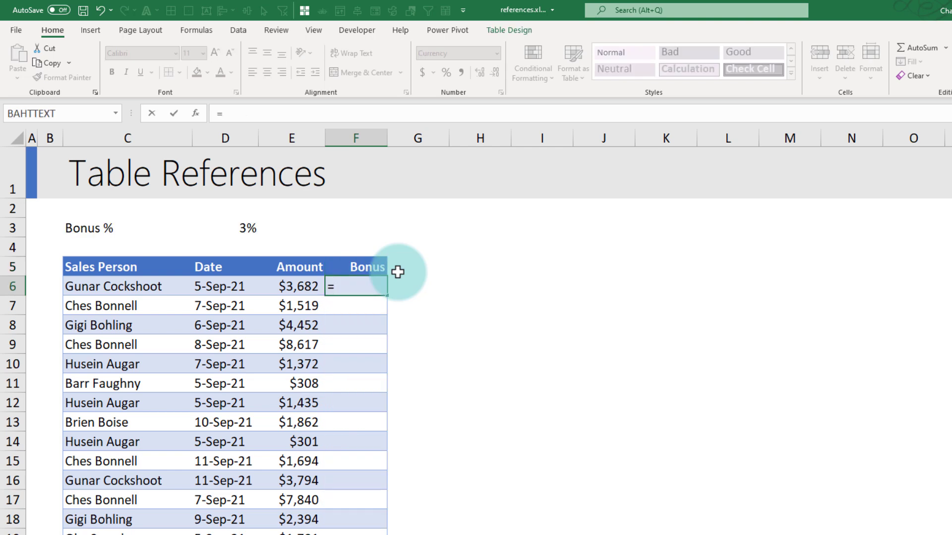
pyautogui.click(299, 287)
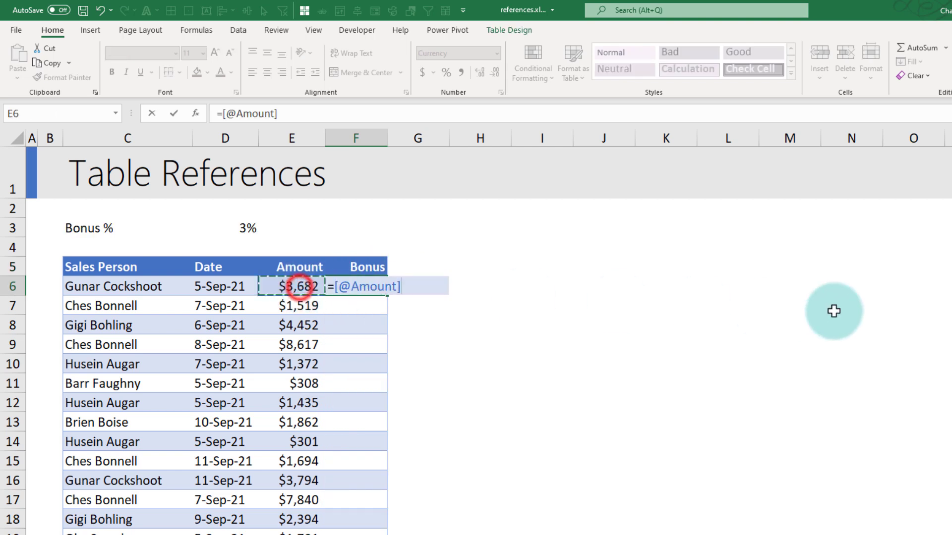
pyautogui.write('*')
pyautogui.click(245, 228)
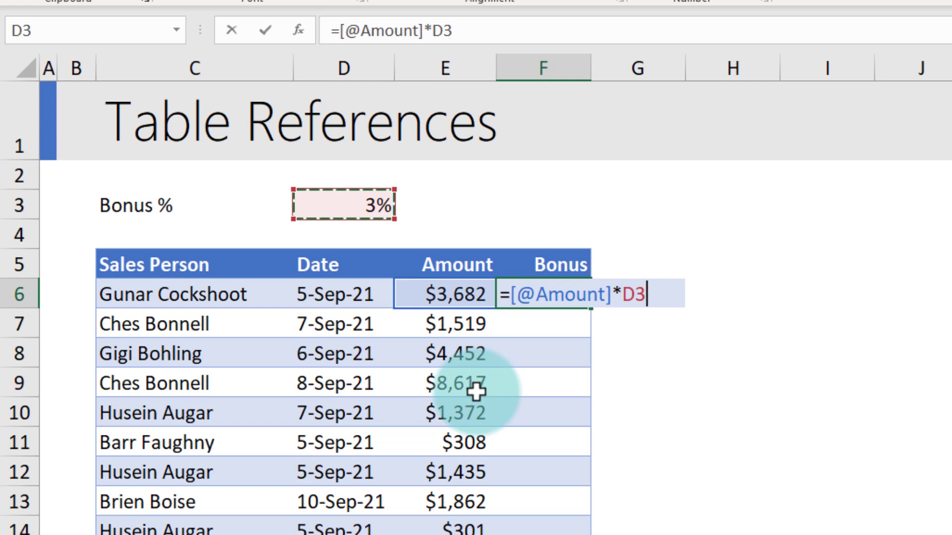
pyautogui.click(638, 292)
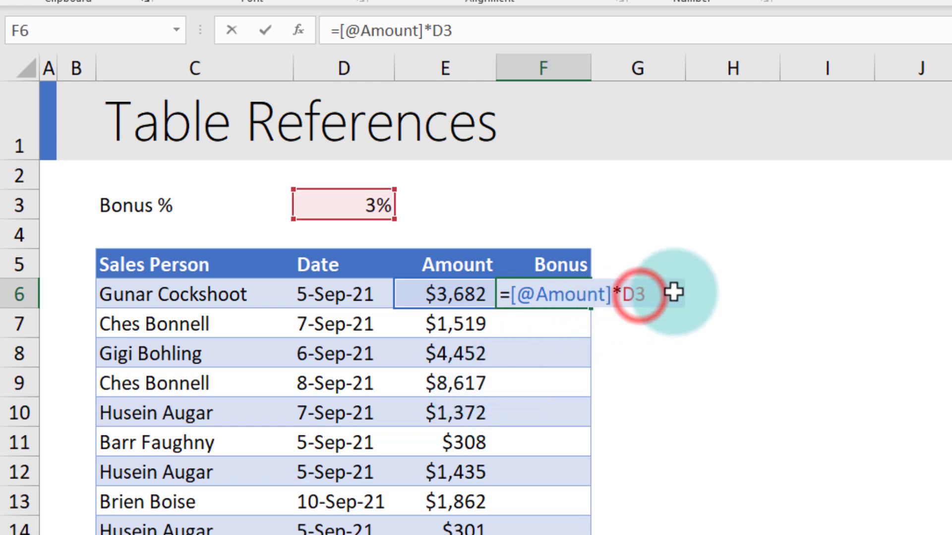
pyautogui.press('F4')
pyautogui.press('Return')
# Check the first bonus formula, which gives $110 on $3,682.
pyautogui.click(562, 254)
pyautogui.click(753, 380)
pyautogui.click(563, 290)
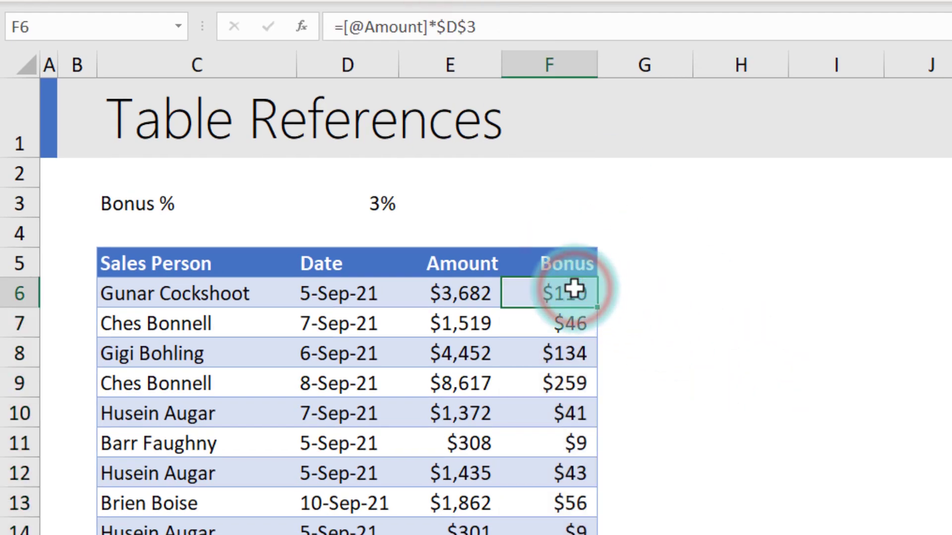
pyautogui.scroll(-1, 633, 361)
pyautogui.scroll(1, 633, 363)
pyautogui.press('F2')
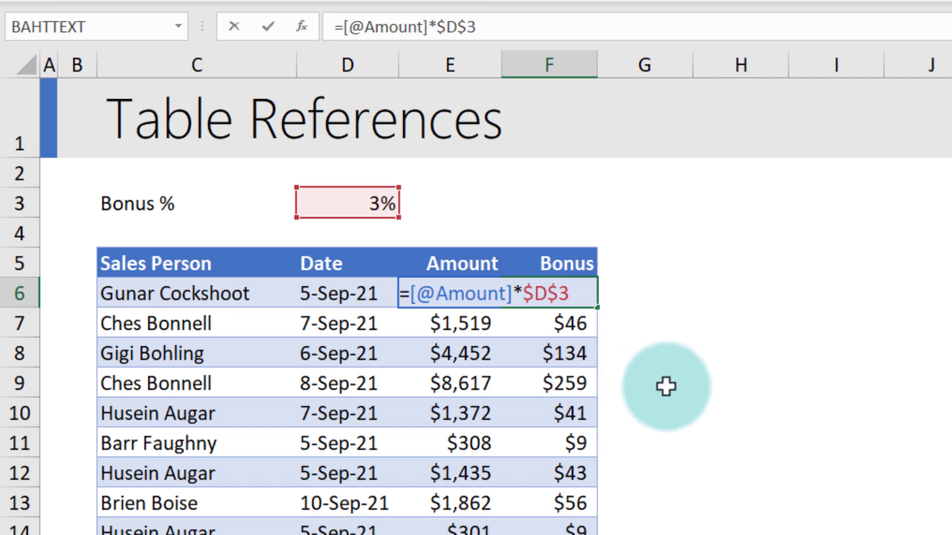
# Add an 'Amount + Bonus' header in G5, right of Bonus.
pyautogui.press('Escape')
pyautogui.press('Up')
pyautogui.press('Right')
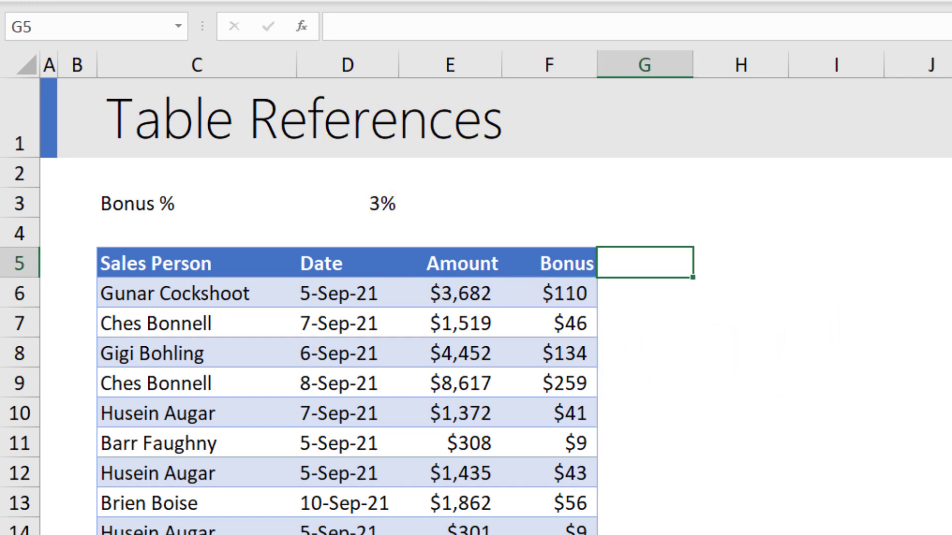
pyautogui.write('Amount')
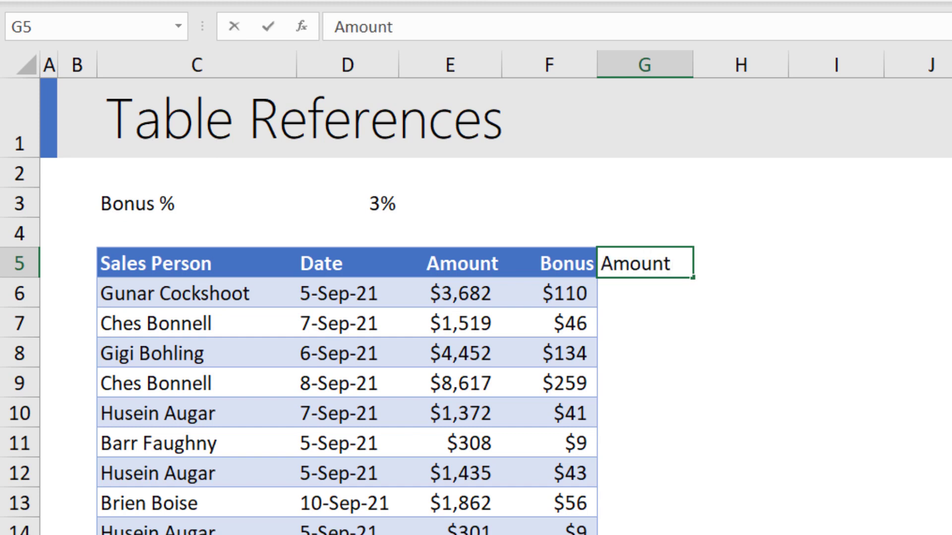
pyautogui.write(' + Bonus')
pyautogui.press('Return')
pyautogui.write('=')
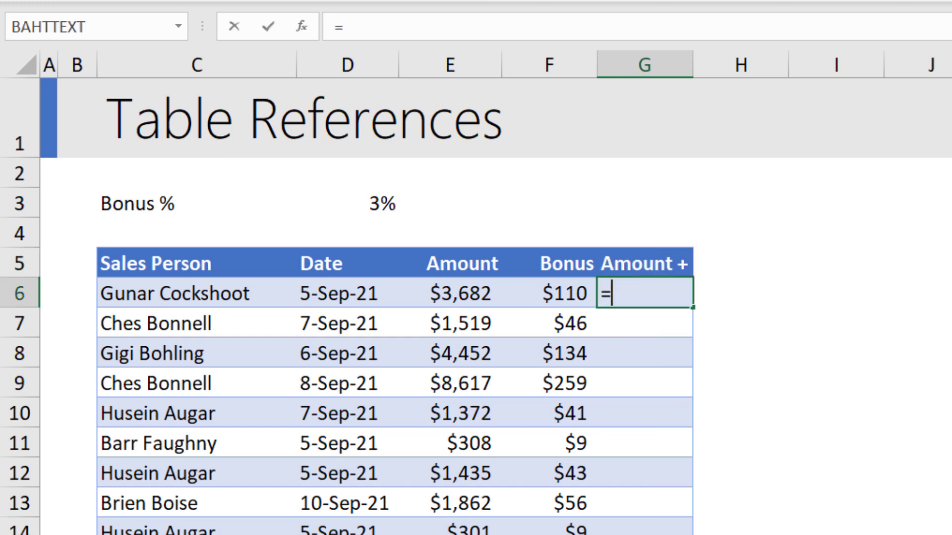
pyautogui.click(450, 293)
pyautogui.write('+')
pyautogui.click(549, 292)
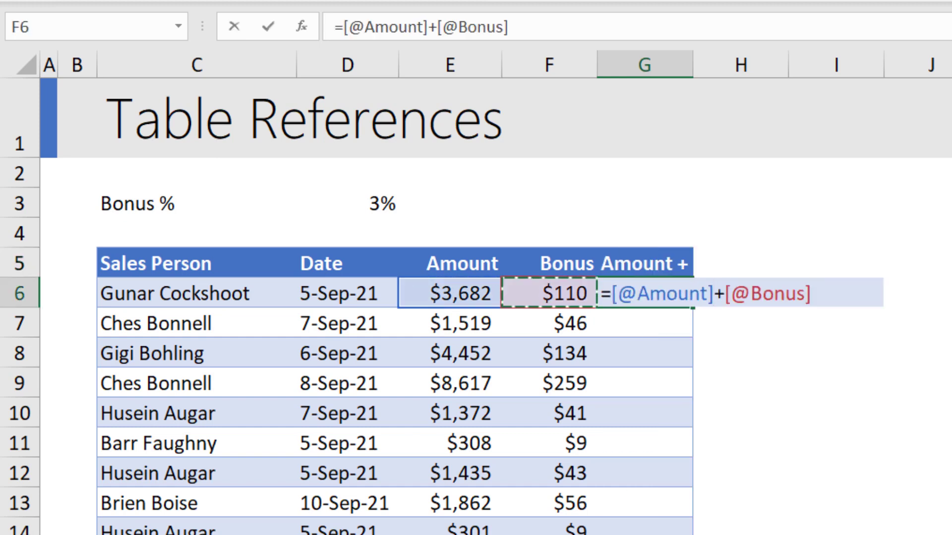
pyautogui.press('Return')
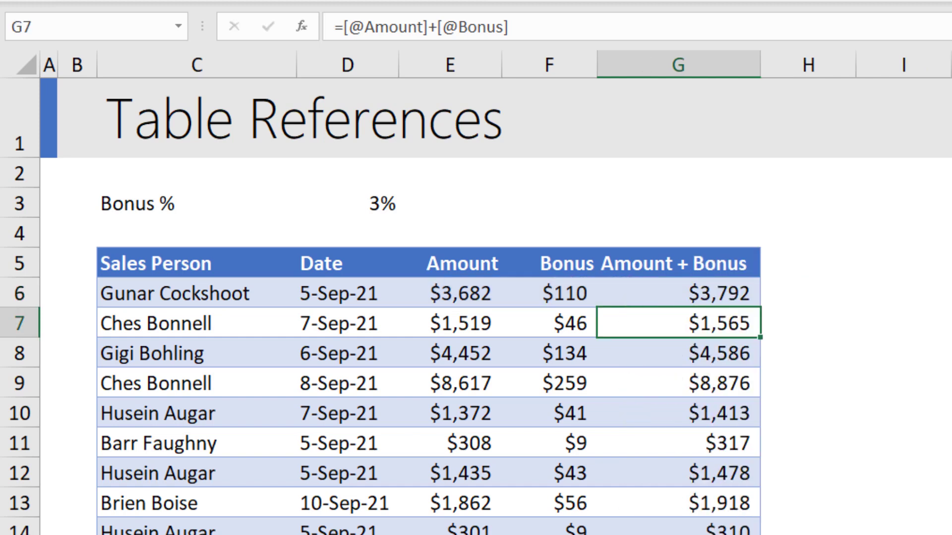
pyautogui.click(537, 200)
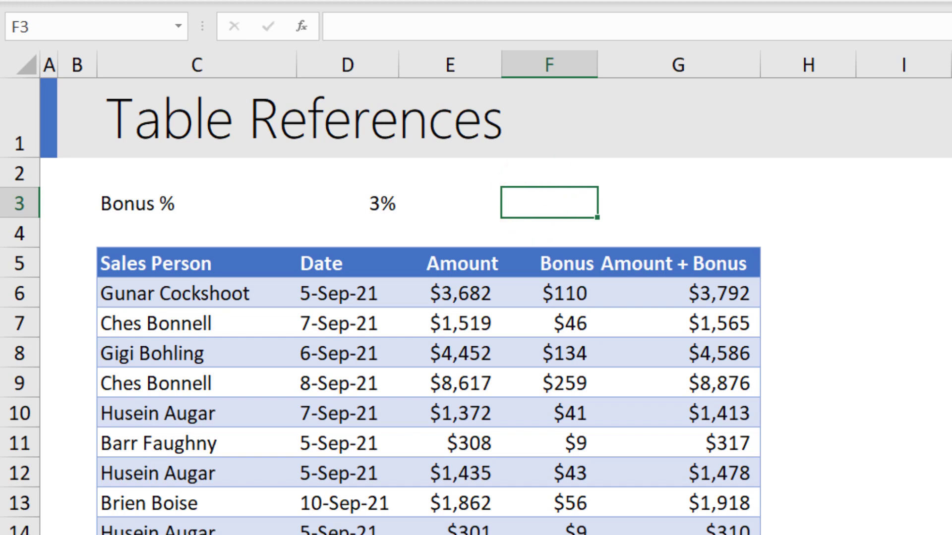
# Label E3 'Total' and enter =SUM(Table2[Bonus]) in F3, totalling $1,874.
pyautogui.click(449, 203)
pyautogui.write('Total')
pyautogui.press('Tab')
pyautogui.write('=')
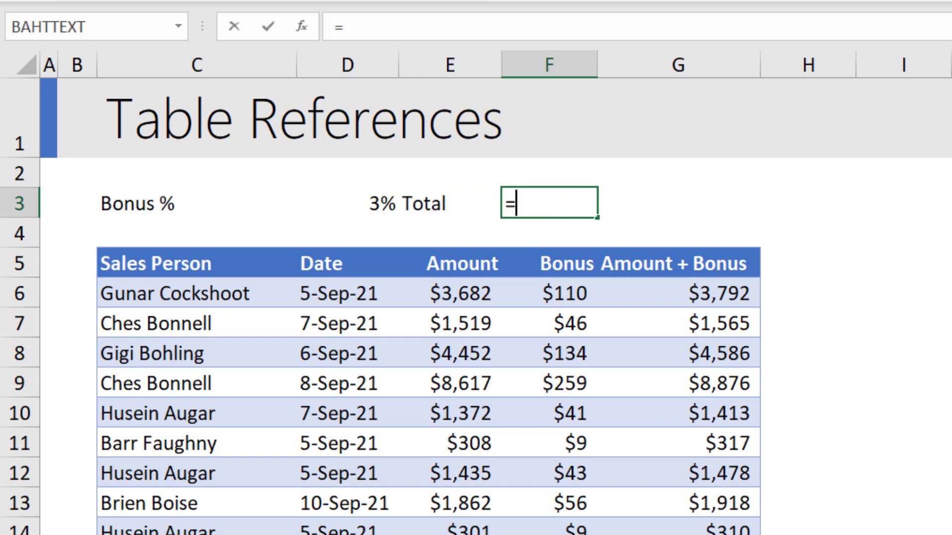
pyautogui.write('sum(')
pyautogui.click(569, 290)
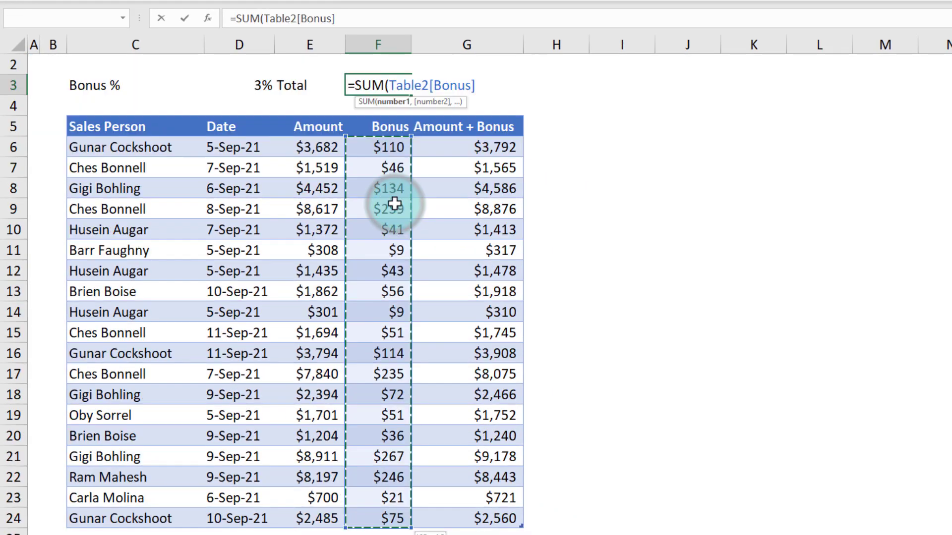
pyautogui.hotkey('ctrl', 'shift', 'Down')
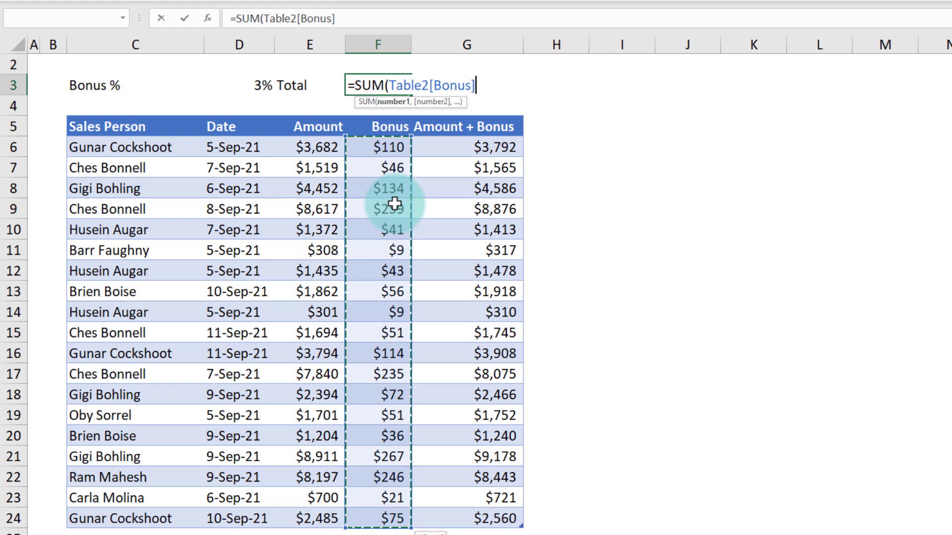
pyautogui.press('Return')
pyautogui.click(393, 89)
pyautogui.press('Down')
pyautogui.press('Down')
pyautogui.press('Down')
pyautogui.press('Down')
pyautogui.press('Down')
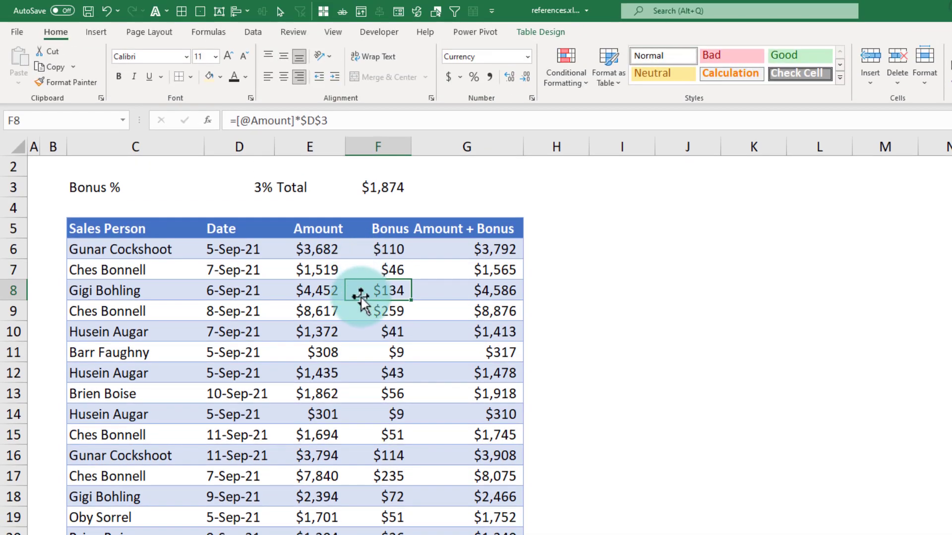
# Rename Table2 to 'sales' and verify F3 now reads =SUM(sales[Bonus]).
pyautogui.click(540, 32)
pyautogui.click(40, 105)
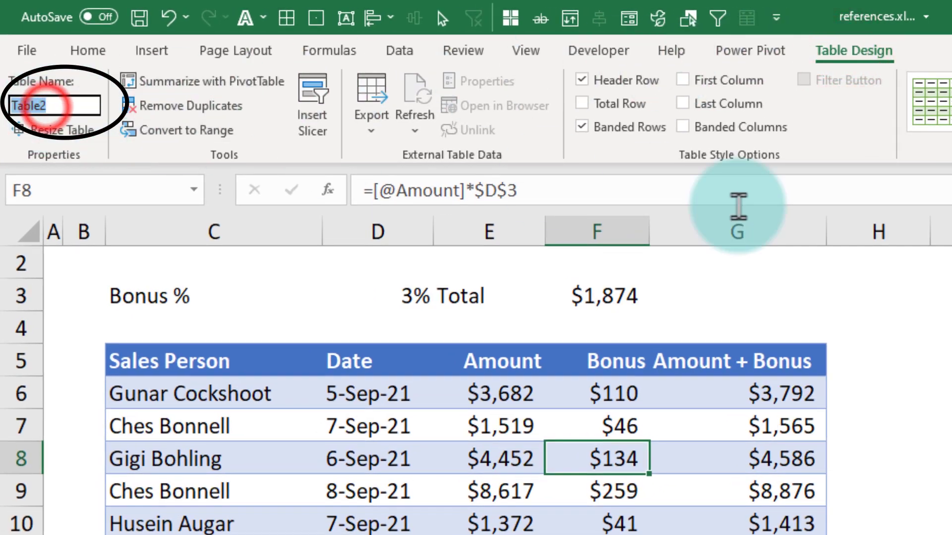
pyautogui.write('sa')
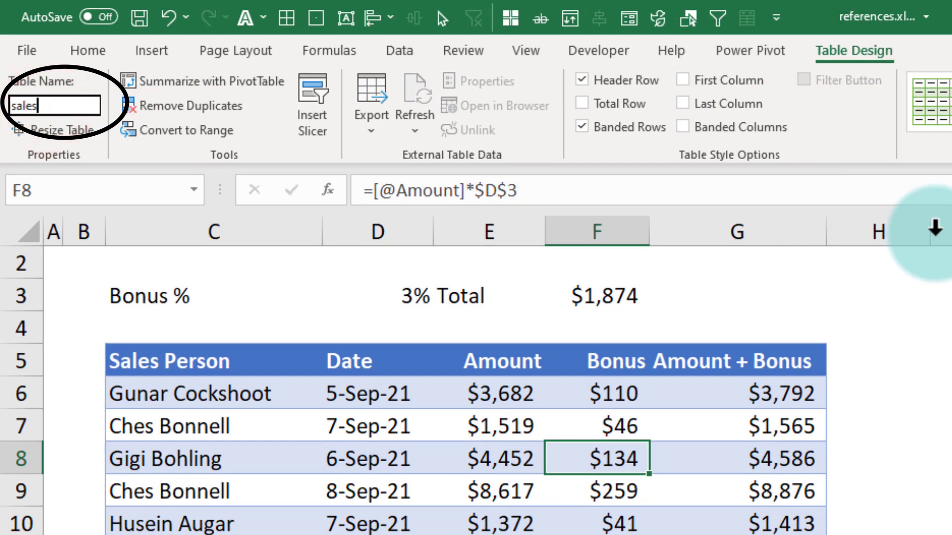
pyautogui.write('les')
pyautogui.press('Return')
pyautogui.click(601, 292)
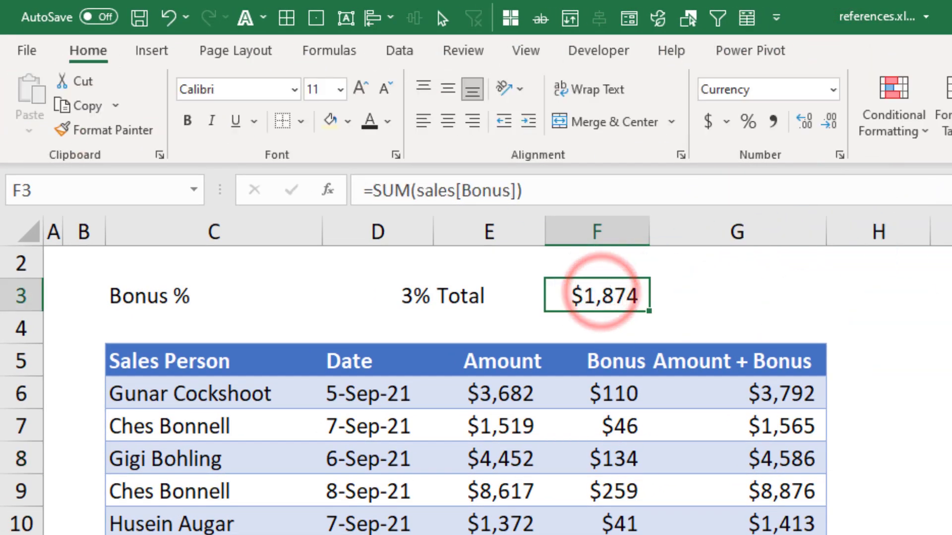
pyautogui.press('F2')
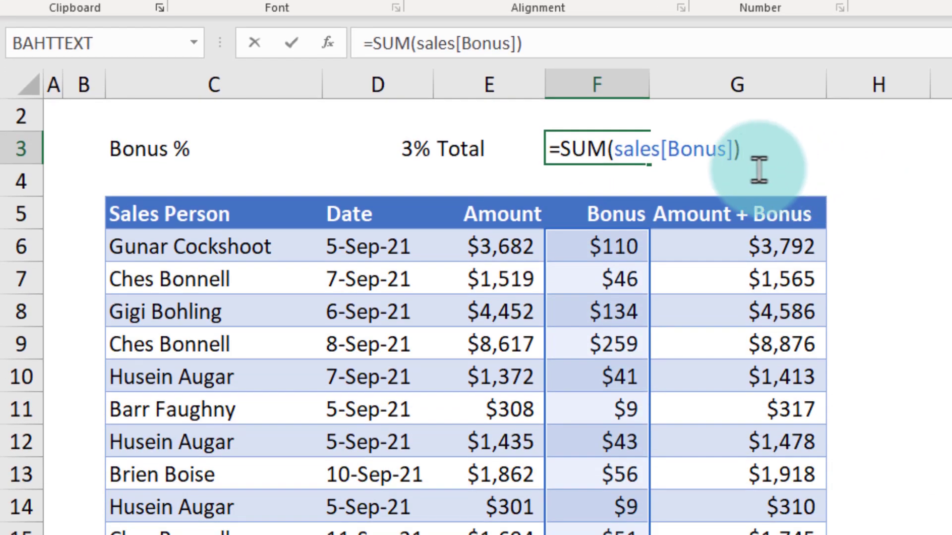